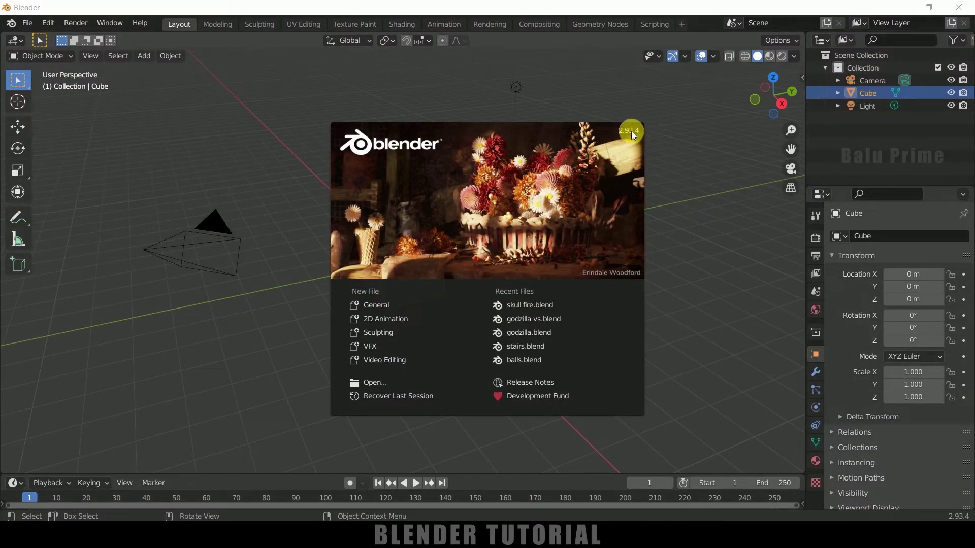
# Step: Close the splash screen and delete the default cube, camera and light
pyautogui.click(676, 212)
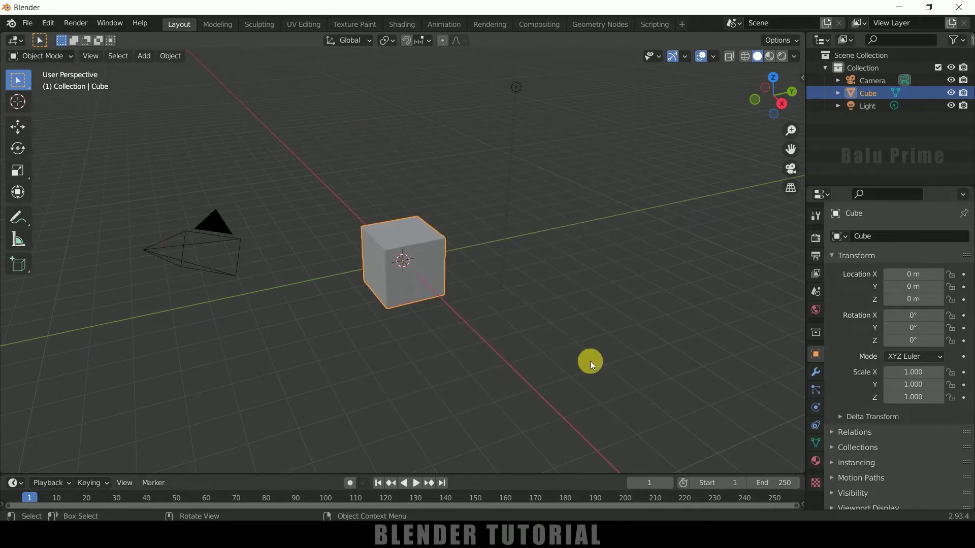
pyautogui.press('a')
pyautogui.press('Delete')
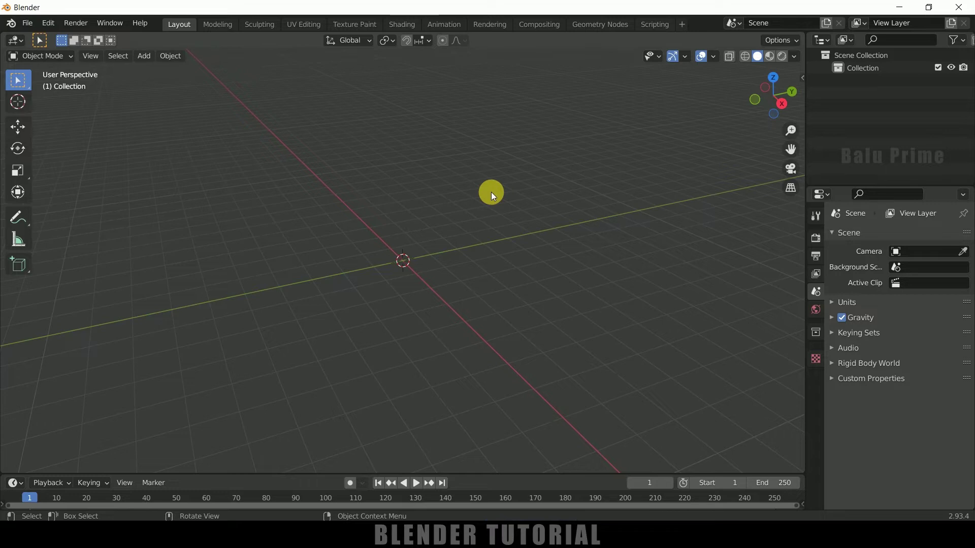
# Step: Import 12140_Skull_v3_L2.obj from the Skull_v3 folder as a Wavefront OBJ
pyautogui.click(27, 23)
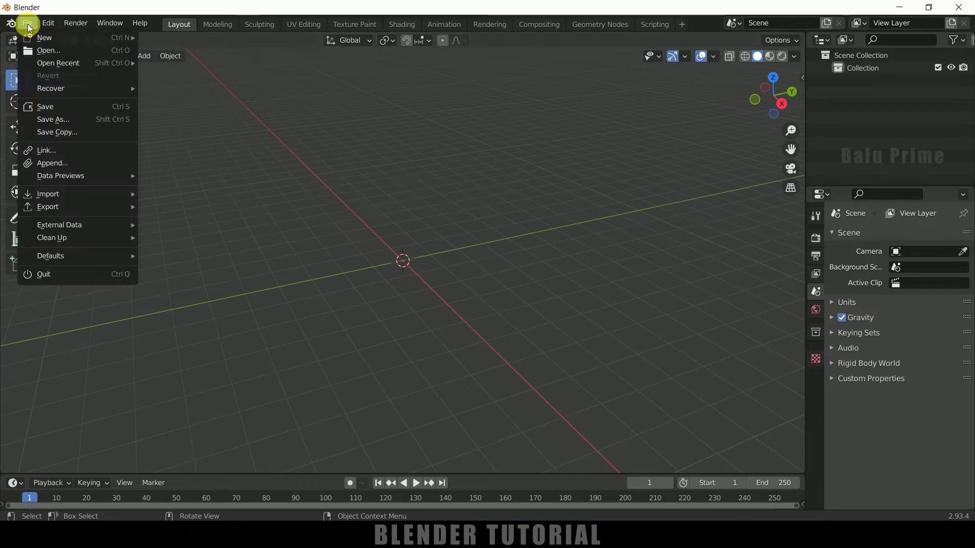
pyautogui.moveTo(81, 194)
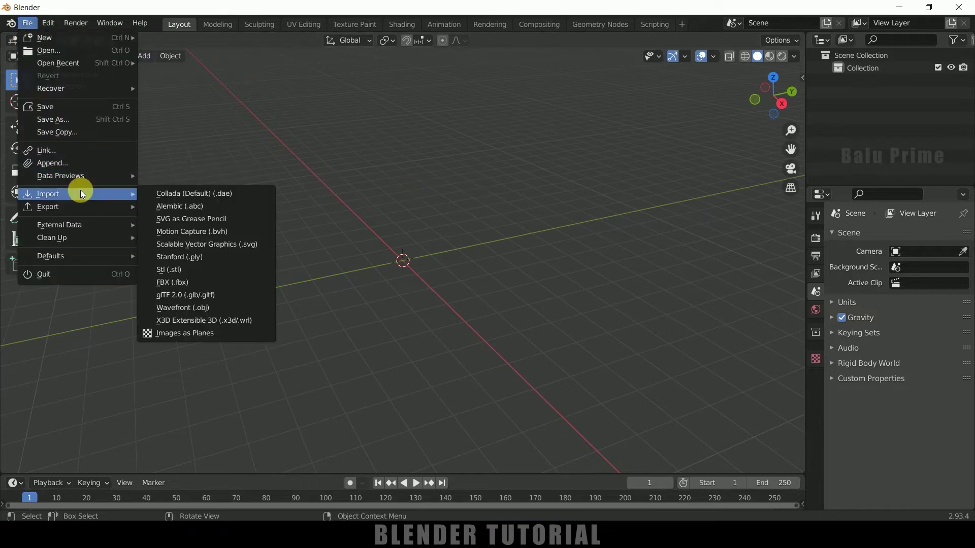
pyautogui.click(181, 307)
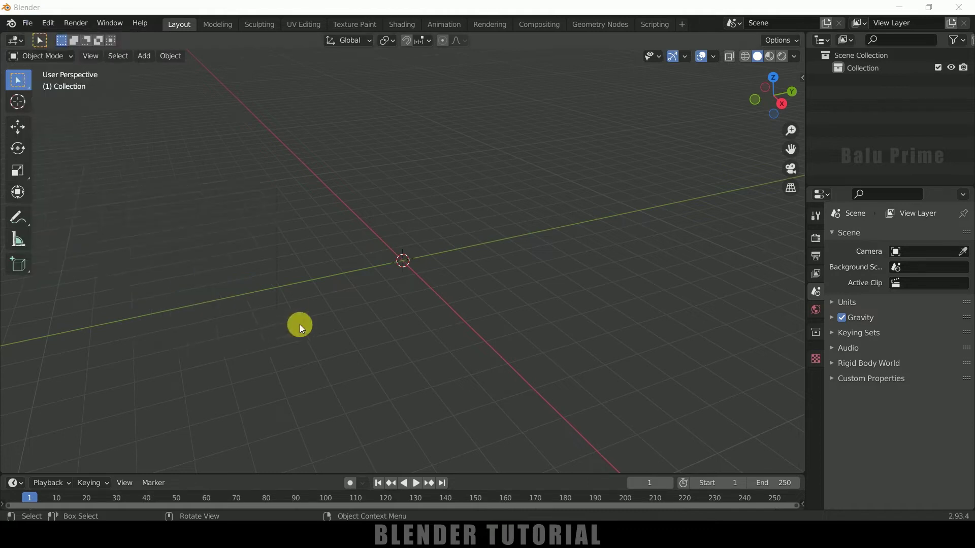
pyautogui.click(211, 348)
pyautogui.click(429, 176)
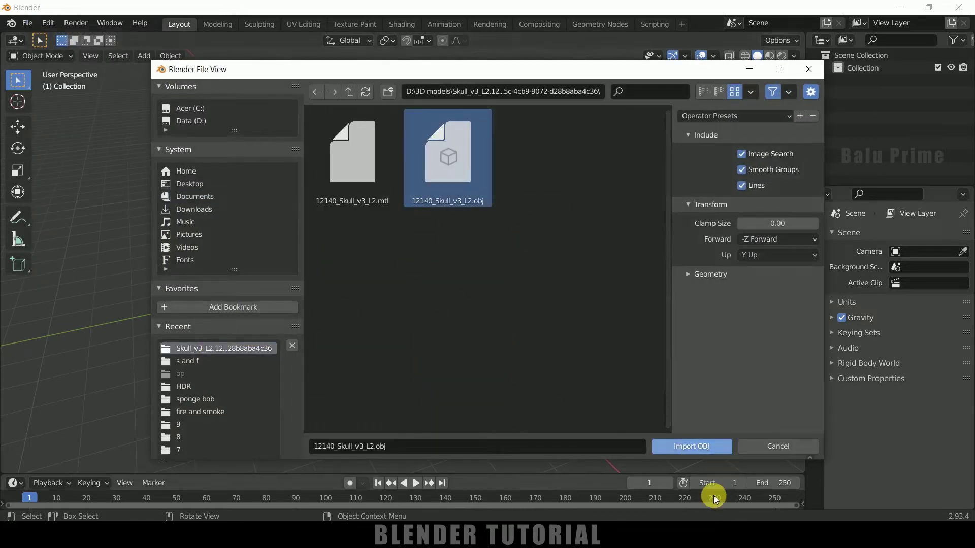
pyautogui.click(691, 446)
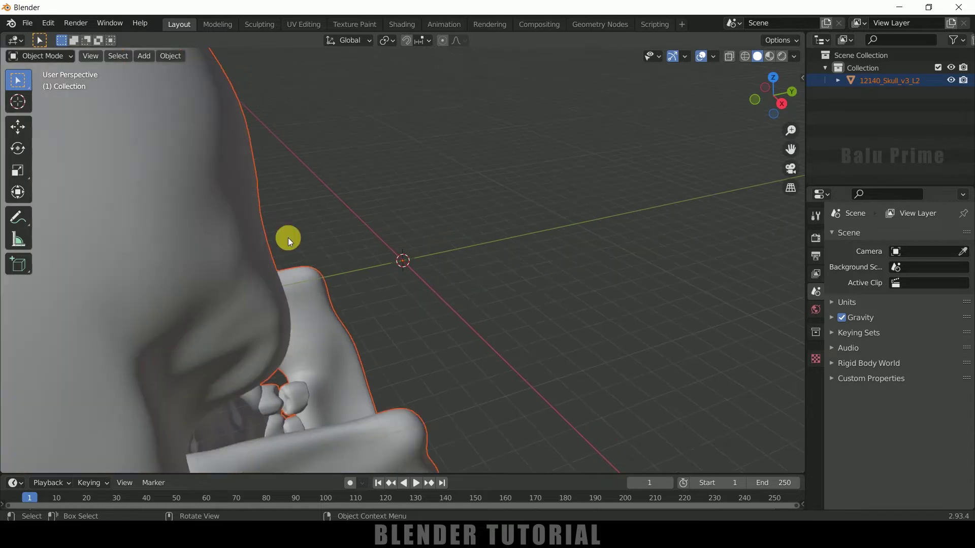
pyautogui.click(513, 292)
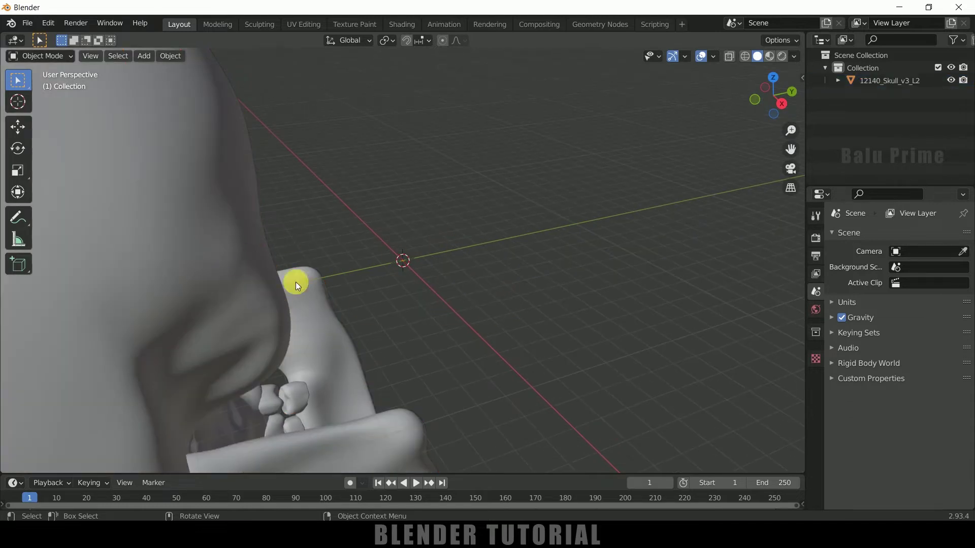
# Step: Scale the skull down to 0.138
pyautogui.click(224, 223)
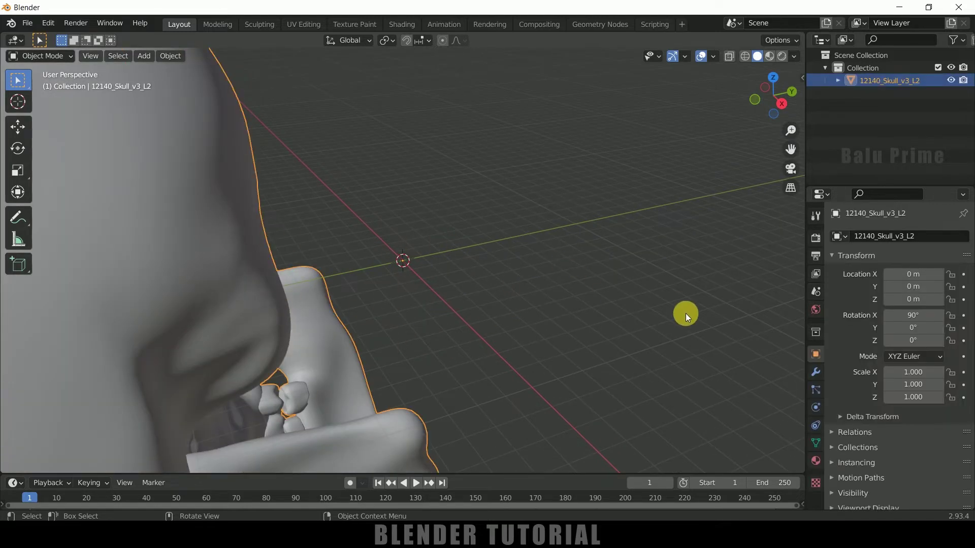
pyautogui.press('s')
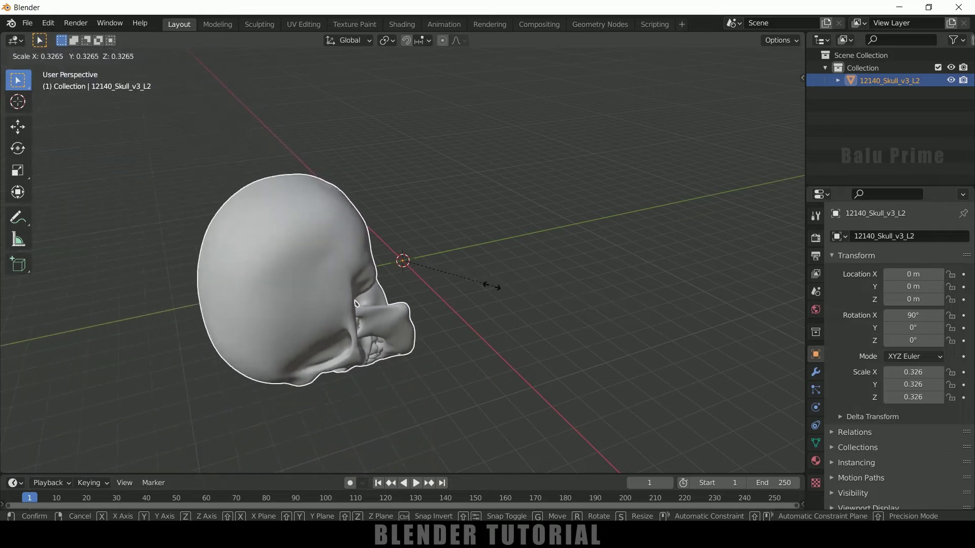
pyautogui.click(442, 272)
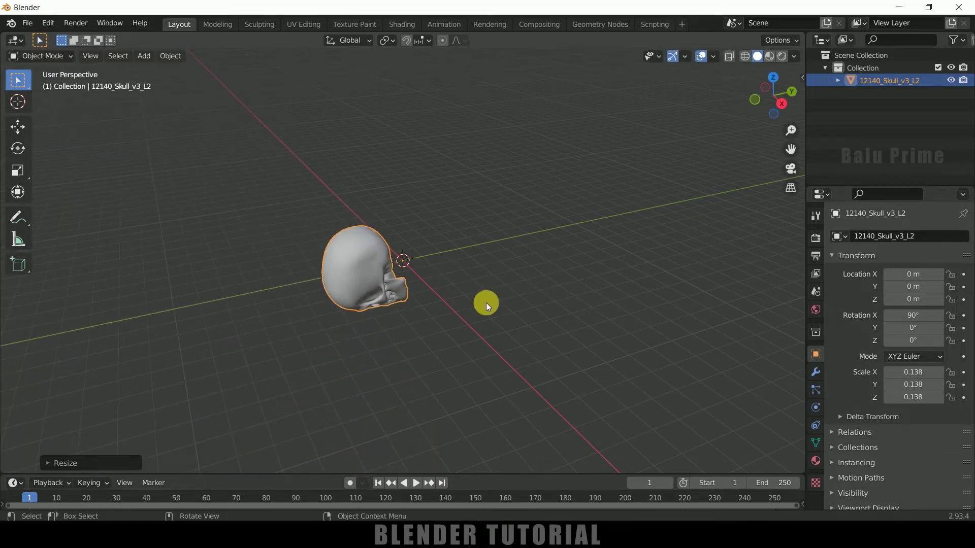
# Step: In Right Ortho view, tilt the skull to -20.9° on X
pyautogui.press('KP_3')
pyautogui.scroll(4, 486, 302)
pyautogui.click(20, 150)
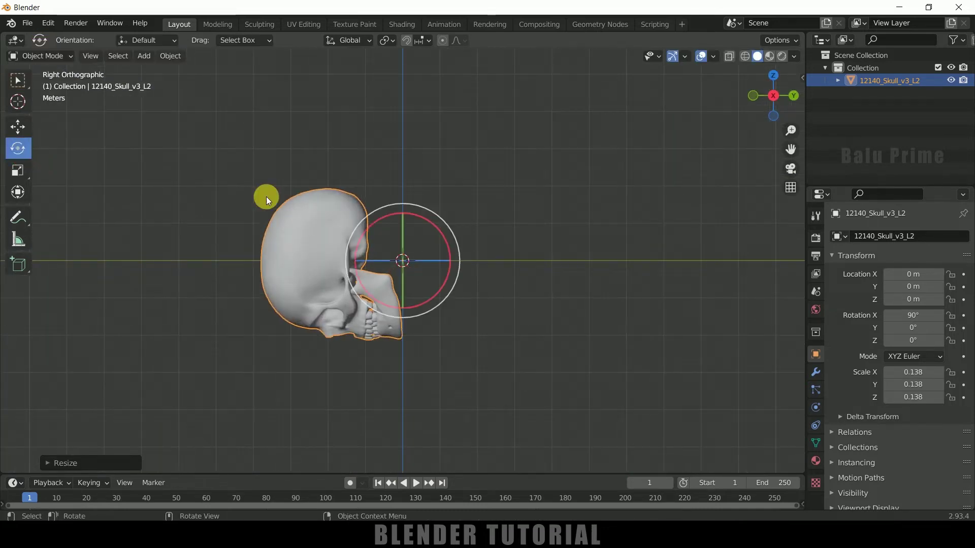
pyautogui.moveTo(383, 226); pyautogui.dragTo(464, 254)
pyautogui.press('Escape')
# Step: Lower the skull along Z to -0.39466 m
pyautogui.click(25, 124)
pyautogui.moveTo(407, 211); pyautogui.dragTo(406, 239)
pyautogui.moveTo(370, 294); pyautogui.dragTo(593, 264, button='middle')
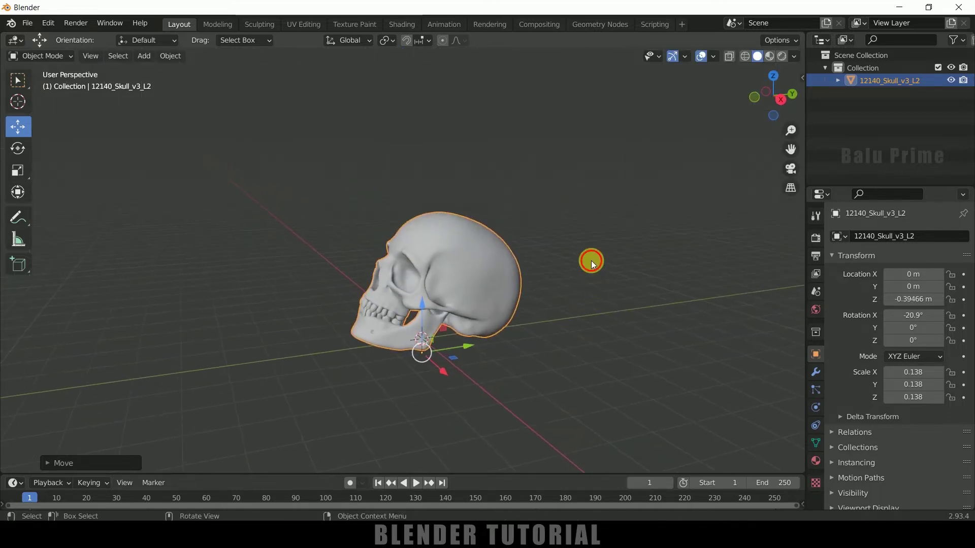
pyautogui.click(591, 261)
# Step: Apply the skull's scale so it reads 1.000
pyautogui.click(416, 239)
pyautogui.click(170, 55)
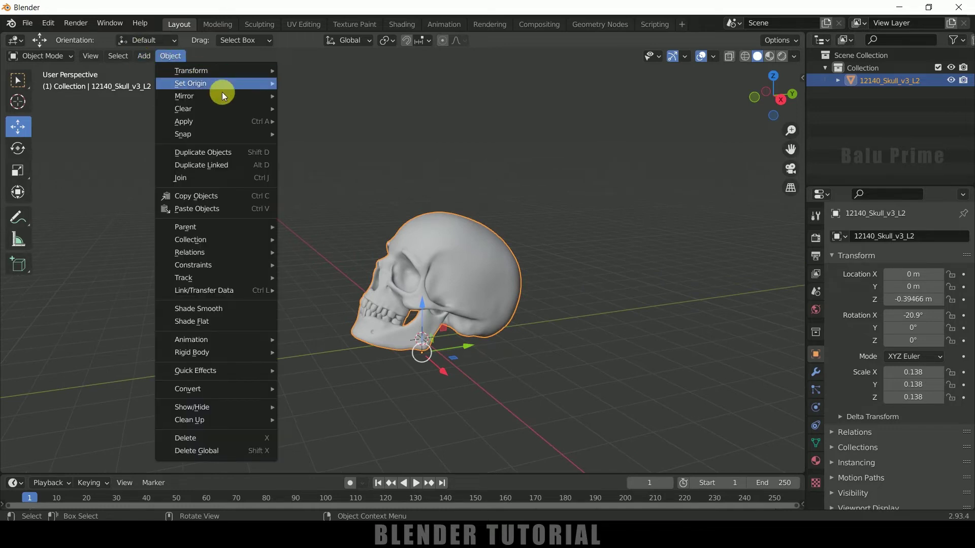
pyautogui.moveTo(191, 121)
pyautogui.click(325, 143)
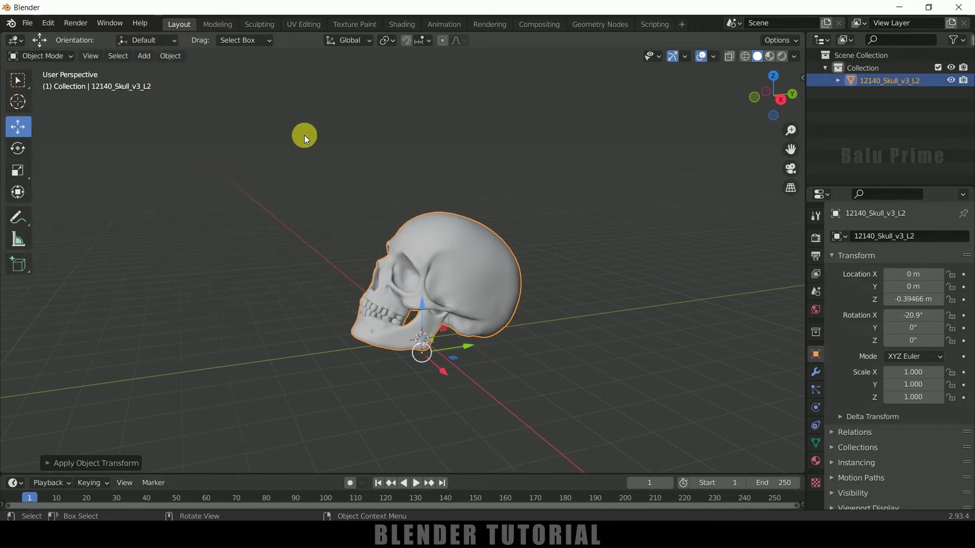
# Step: Set the skull's origin to its geometry, placing it at Z 1.269 m
pyautogui.click(170, 55)
pyautogui.moveTo(192, 83)
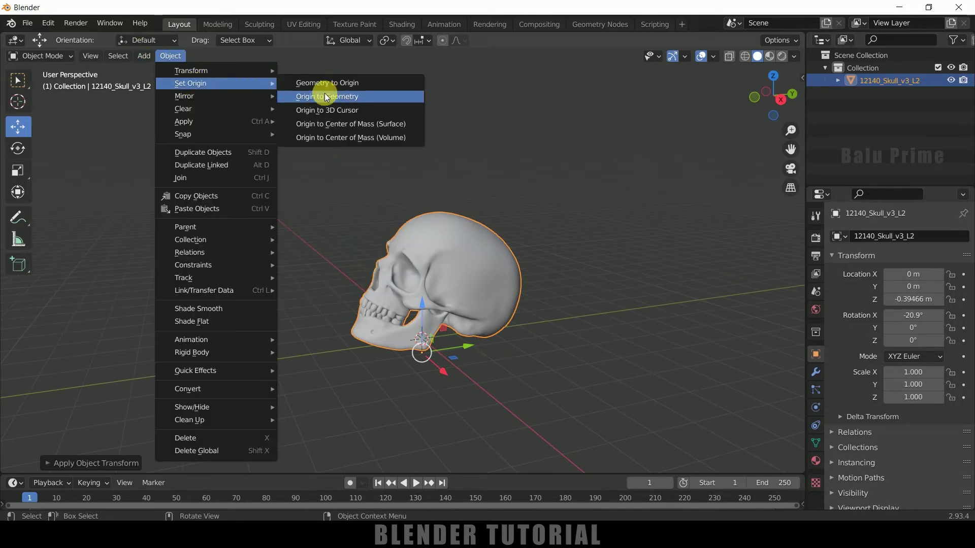
pyautogui.click(326, 96)
pyautogui.moveTo(554, 284); pyautogui.dragTo(590, 314, button='middle')
pyautogui.click(346, 204)
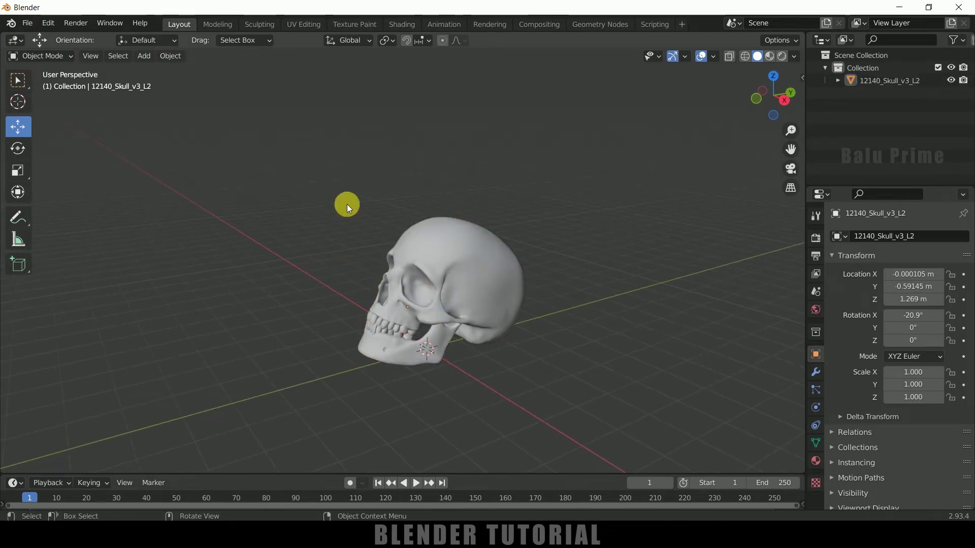
# Step: Apply Quick Effects > Quick Smoke to the skull to create its Smoke Domain box
pyautogui.click(488, 274)
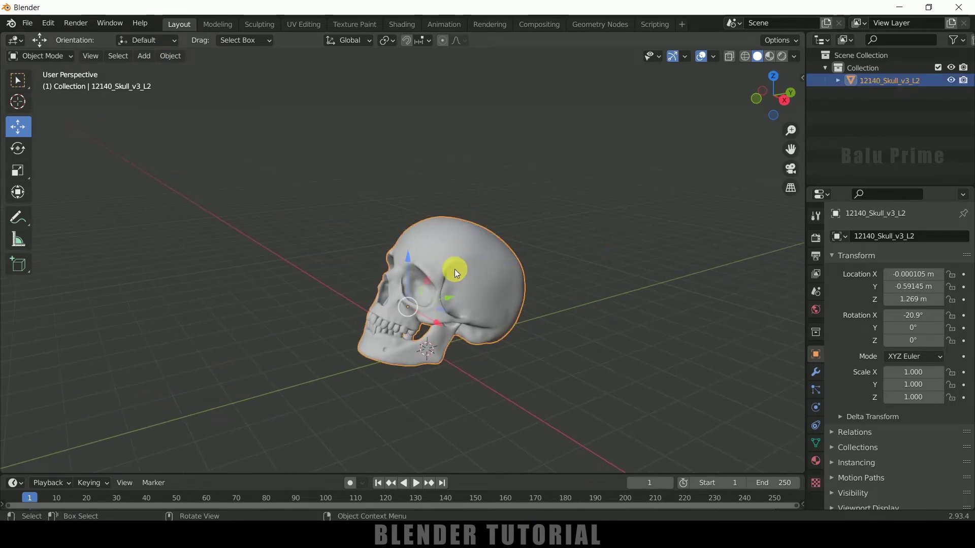
pyautogui.click(171, 55)
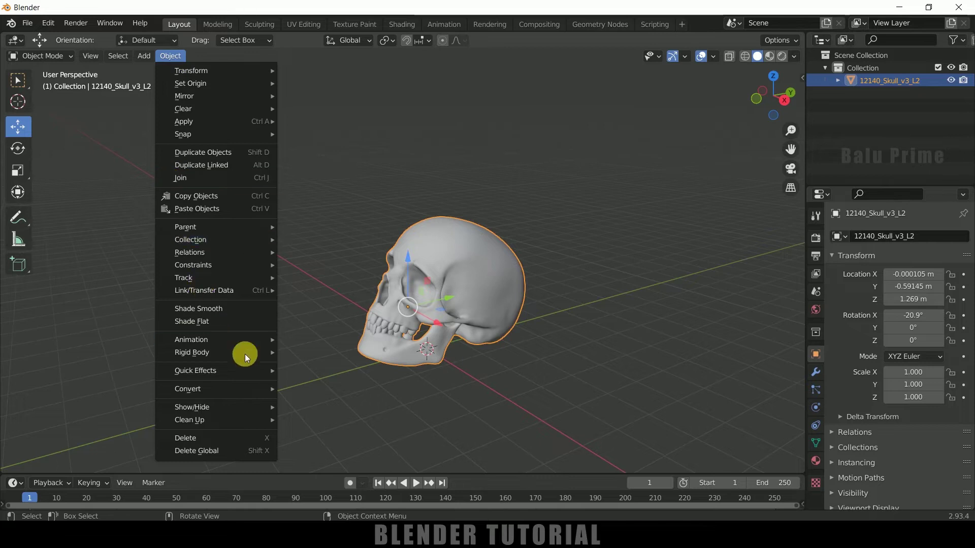
pyautogui.moveTo(206, 367)
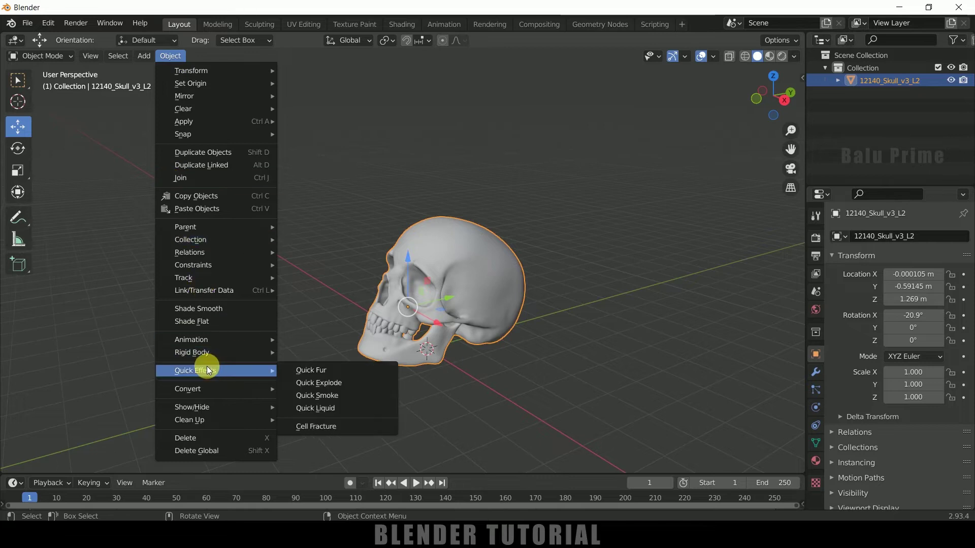
pyautogui.click(332, 397)
pyautogui.scroll(-3, 345, 310)
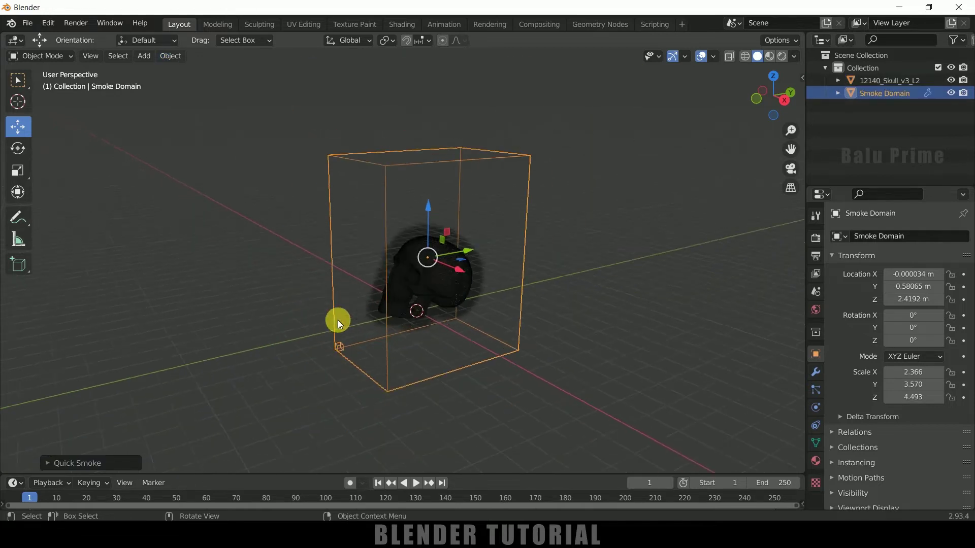
pyautogui.moveTo(337, 320); pyautogui.dragTo(479, 155, button='middle')
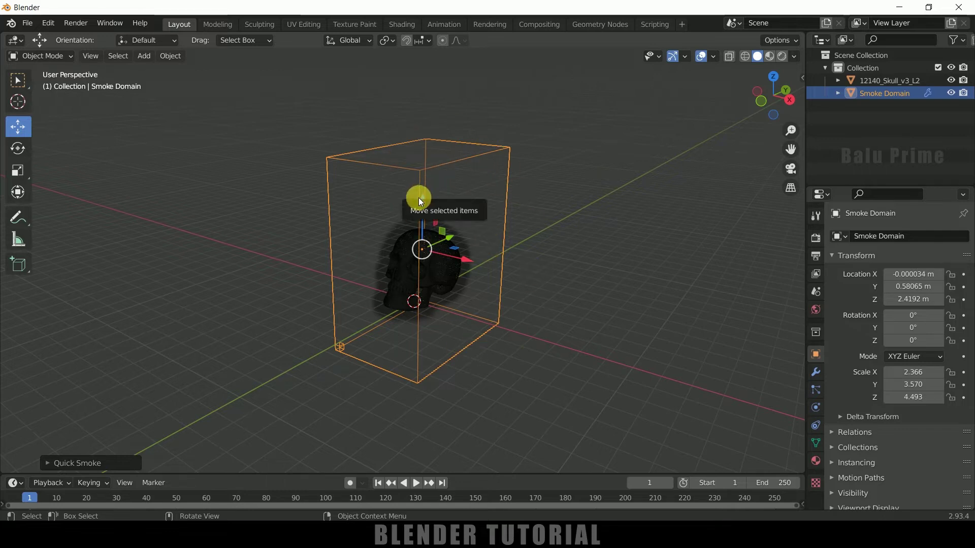
pyautogui.click(510, 225)
pyautogui.click(507, 221)
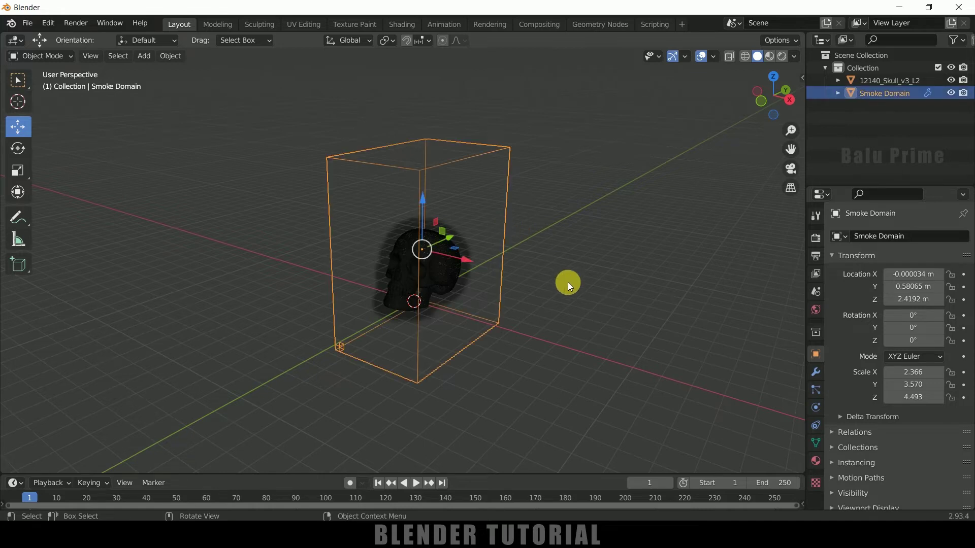
pyautogui.press('s')
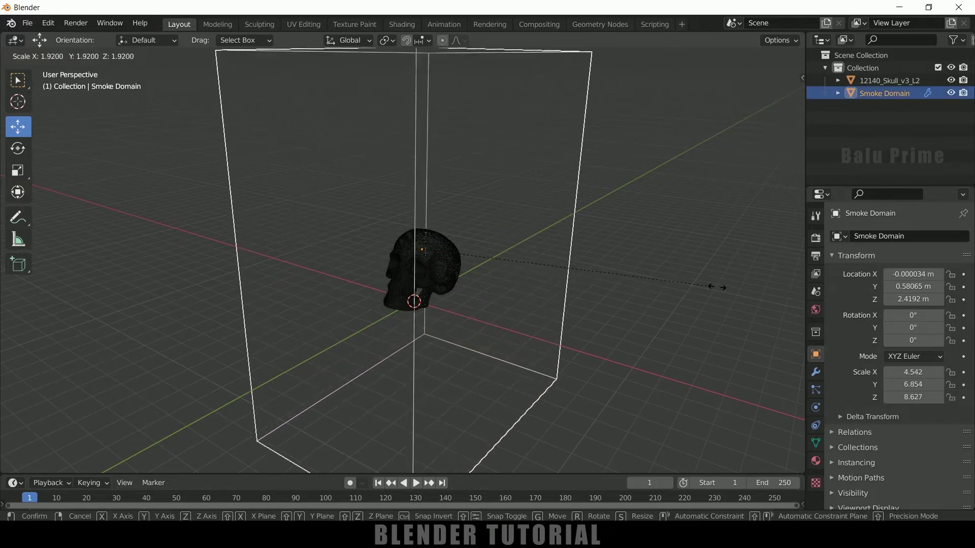
pyautogui.click(729, 287)
pyautogui.press('KP_3')
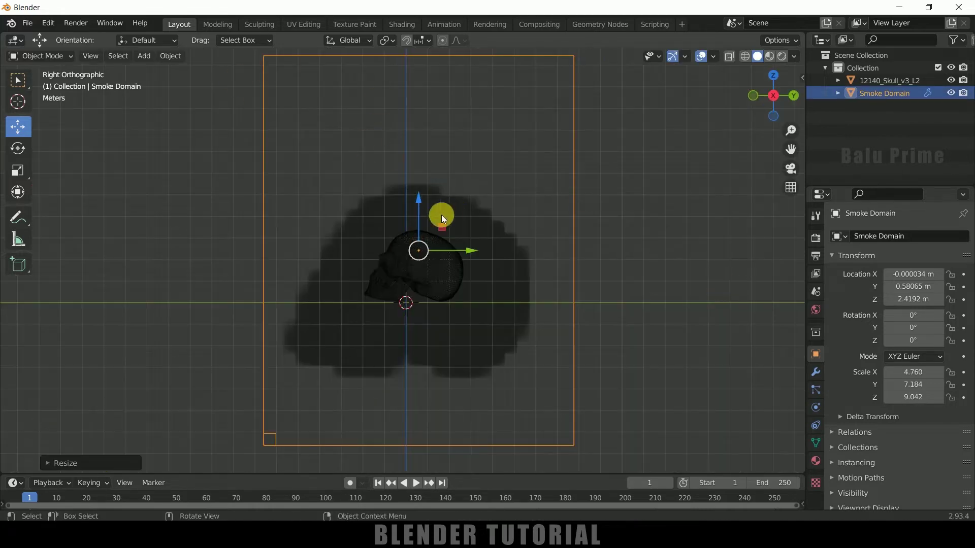
pyautogui.press('g')
pyautogui.press('z')
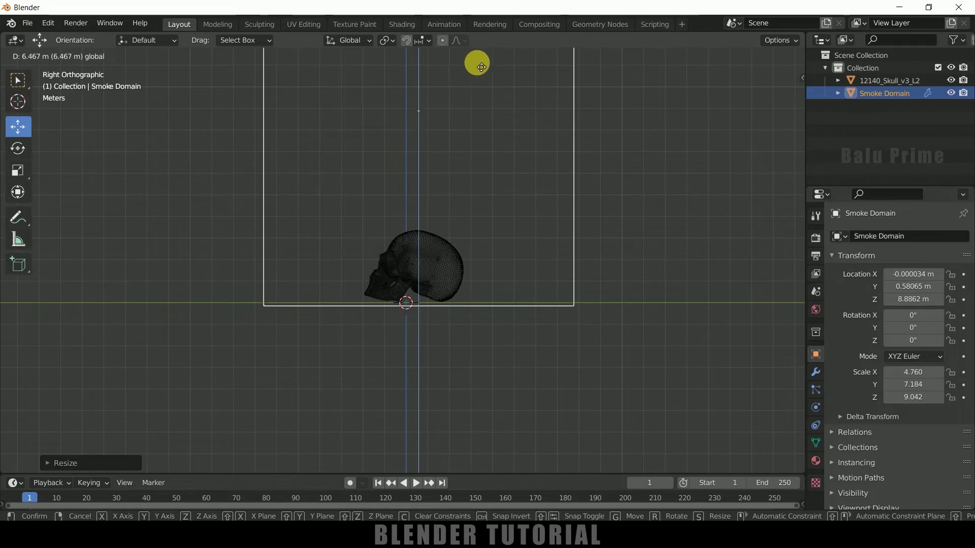
pyautogui.click(489, 62)
pyautogui.moveTo(310, 229); pyautogui.dragTo(285, 287, button='middle')
pyautogui.scroll(5, 285, 287)
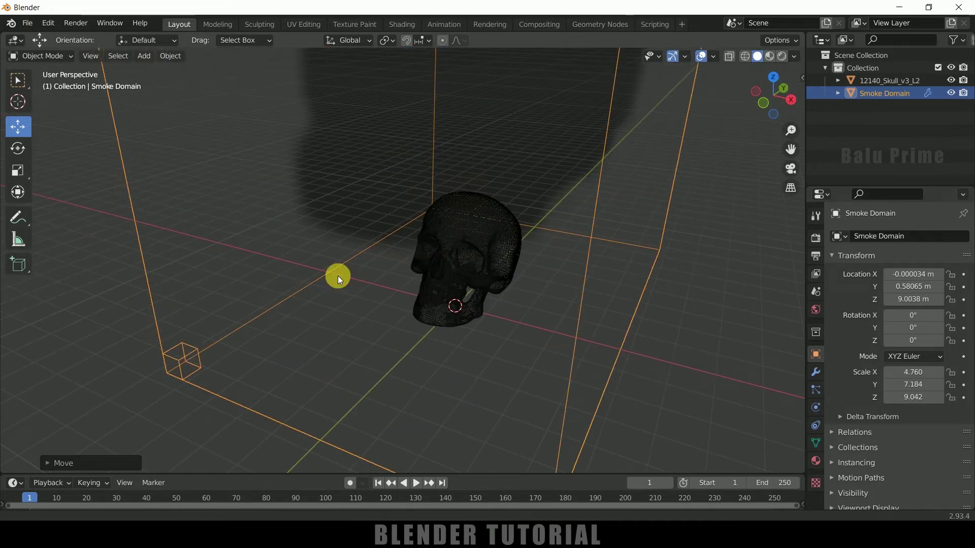
pyautogui.scroll(-4, 337, 276)
pyautogui.scroll(3, 284, 270)
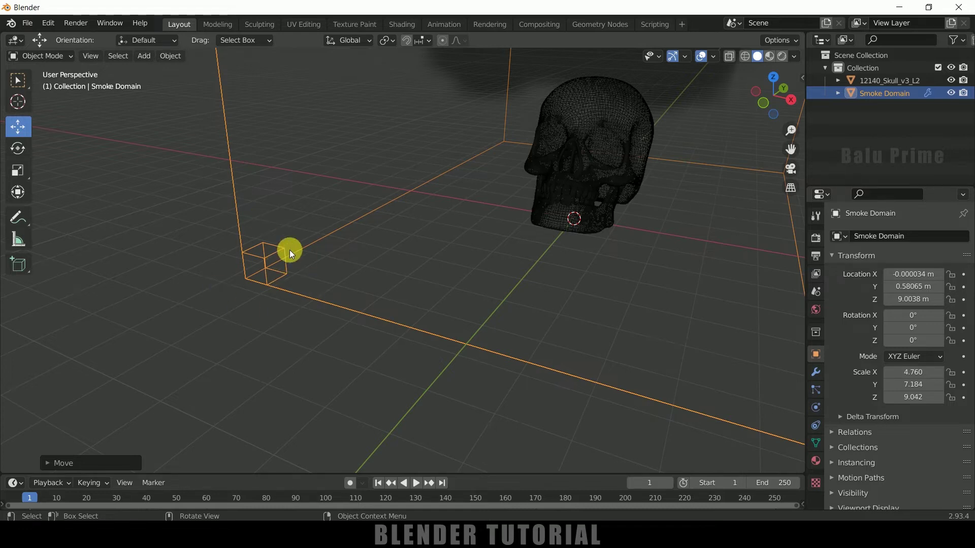
pyautogui.scroll(-2, 289, 250)
pyautogui.scroll(2, 508, 173)
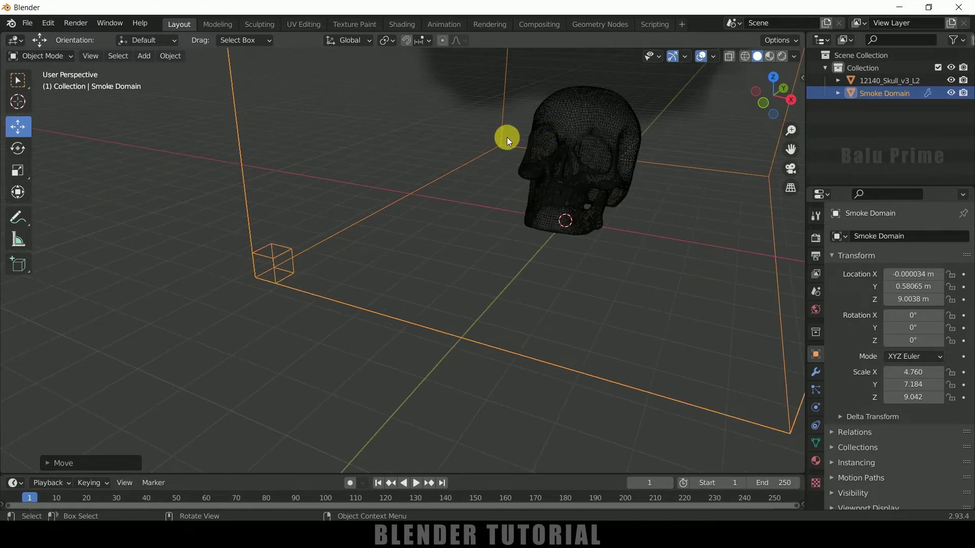
pyautogui.click(275, 211)
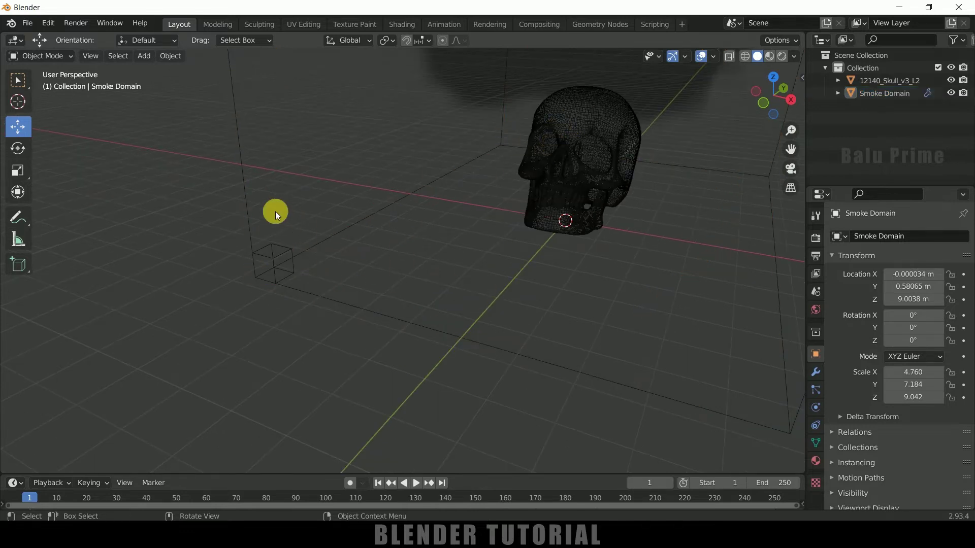
# Step: Select the Smoke Domain and keep its fluid type as a Gas Domain
pyautogui.click(242, 202)
pyautogui.click(816, 406)
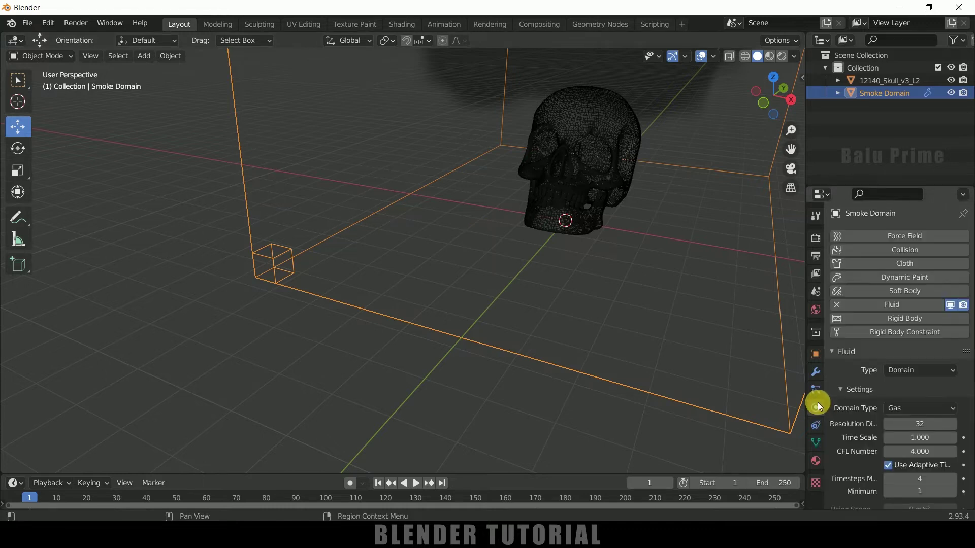
pyautogui.scroll(-3, 851, 391)
pyautogui.click(910, 309)
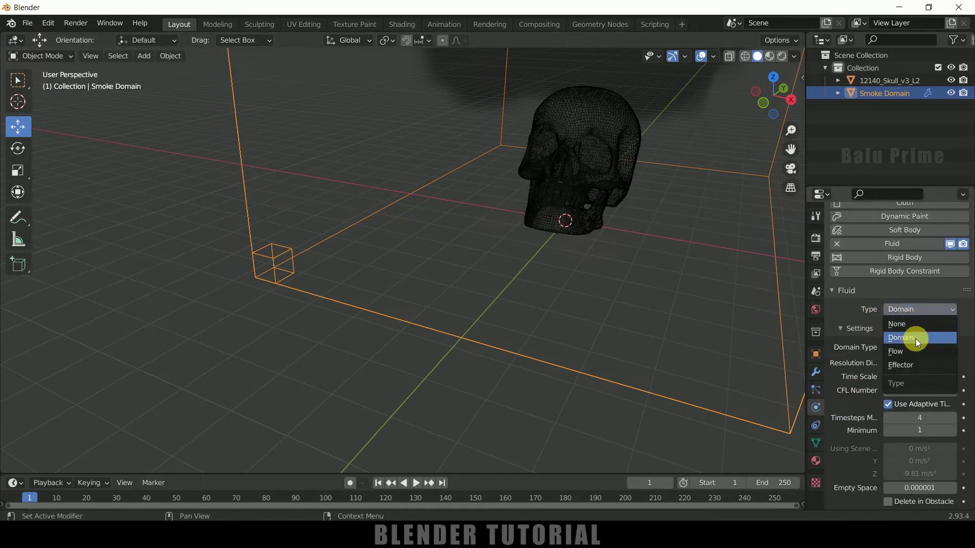
pyautogui.click(915, 339)
pyautogui.click(900, 346)
pyautogui.click(906, 362)
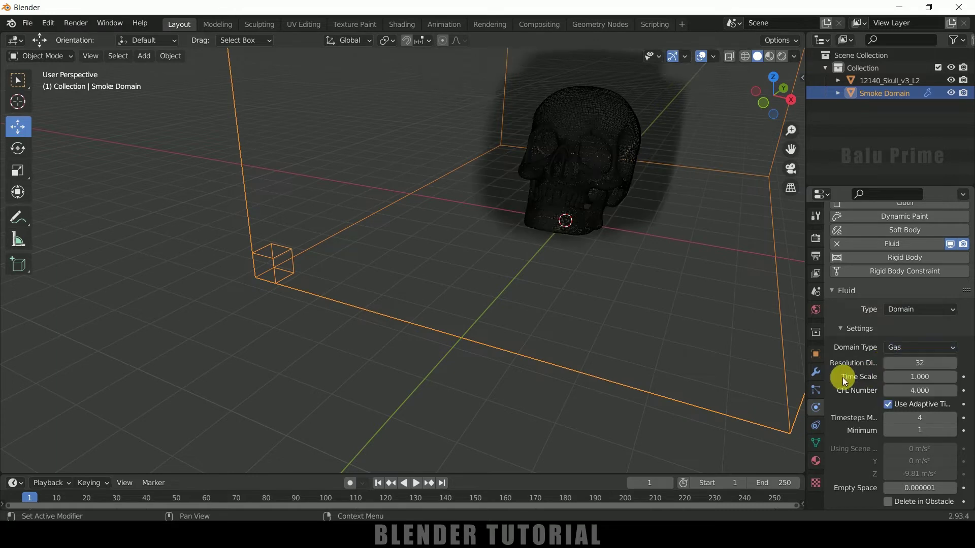
# Step: Set resolution divisions to 64, then back to 32
pyautogui.click(920, 363)
pyautogui.press('Return')
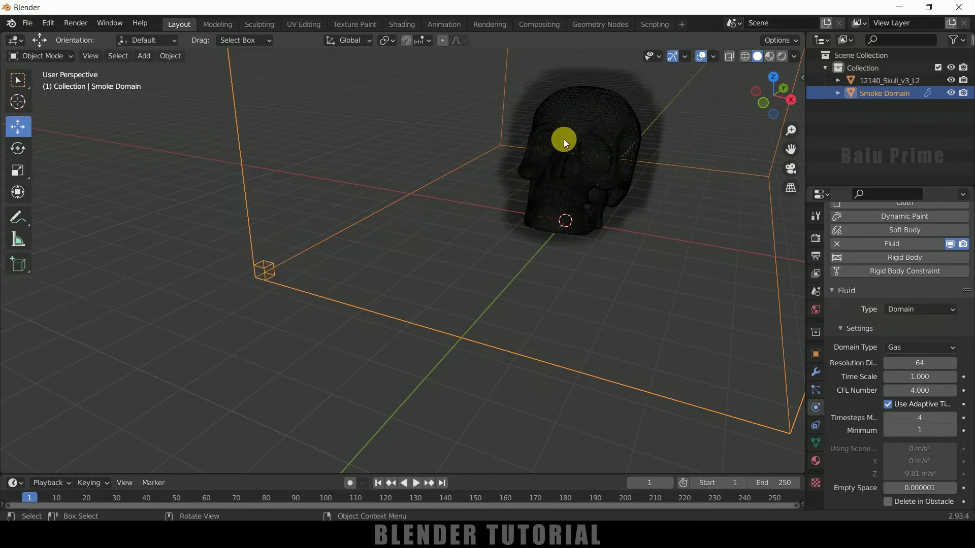
pyautogui.click(927, 364)
pyautogui.write('32')
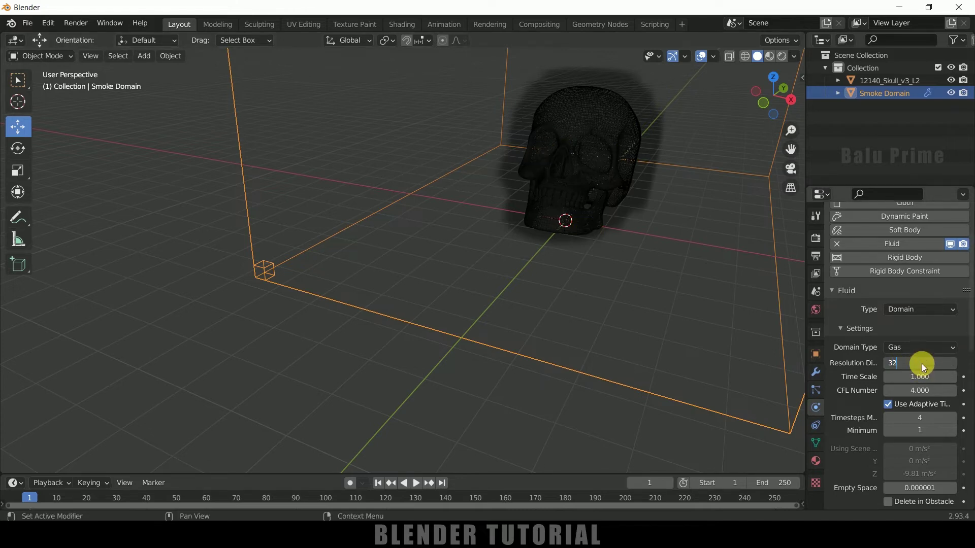
pyautogui.press('Return')
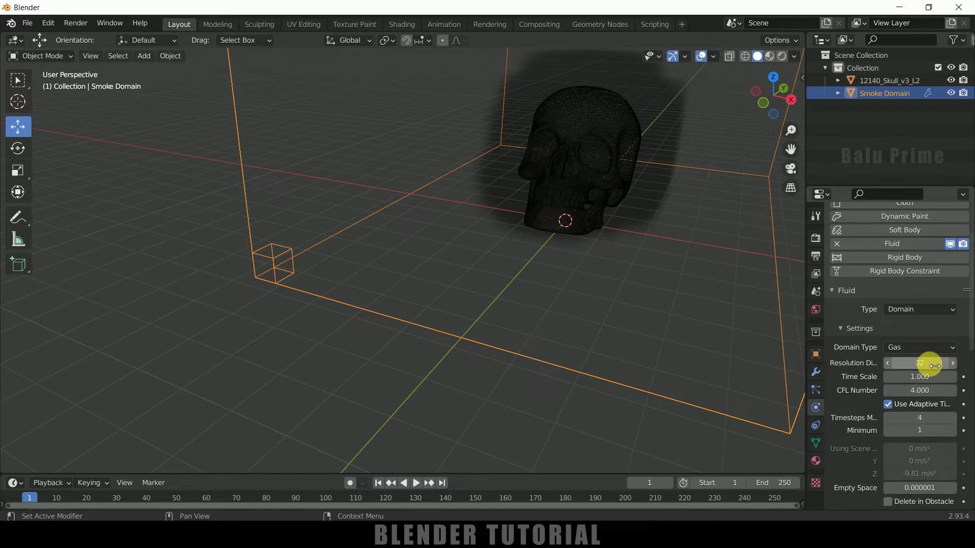
# Step: Turn on Adaptive Domain for the smoke domain
pyautogui.scroll(-1, 866, 386)
pyautogui.scroll(-9, 865, 386)
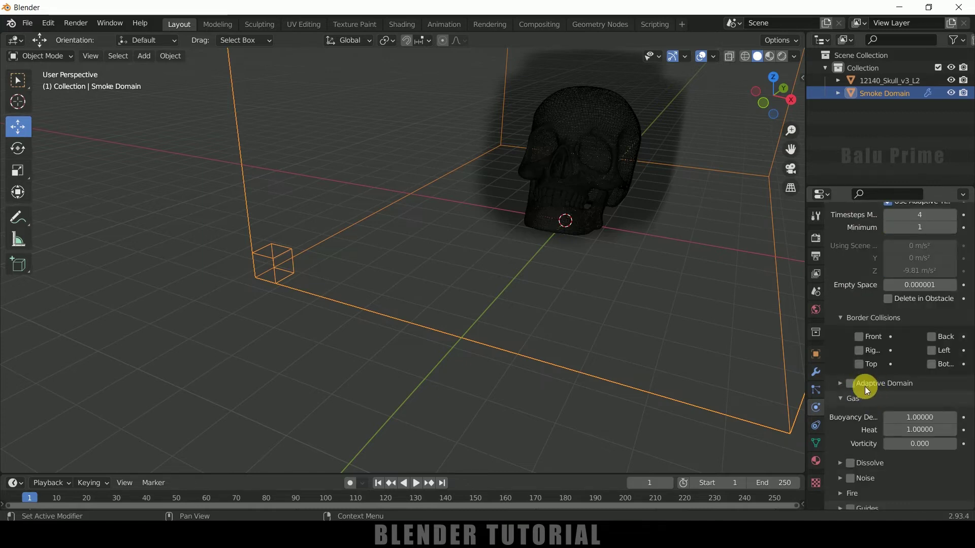
pyautogui.click(851, 385)
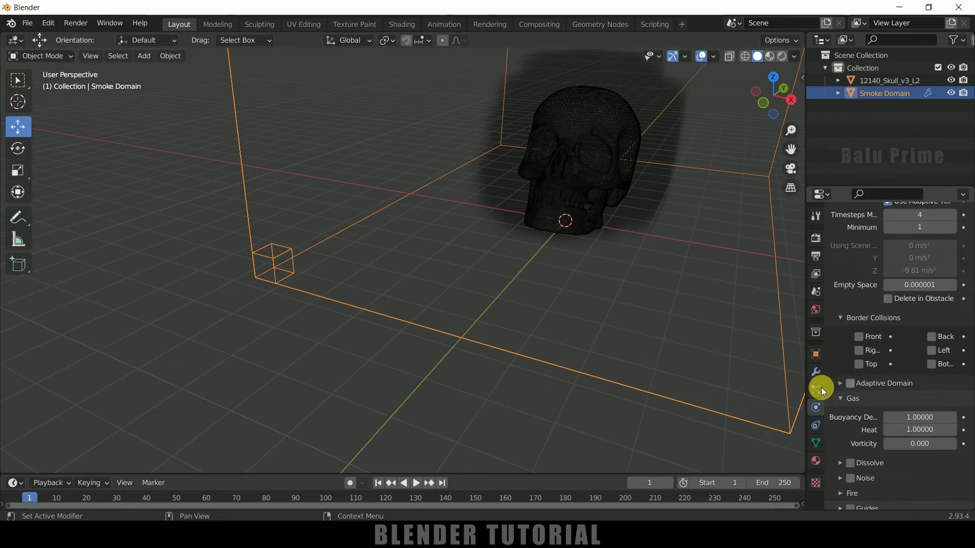
pyautogui.scroll(-2, 875, 396)
pyautogui.scroll(-1, 875, 396)
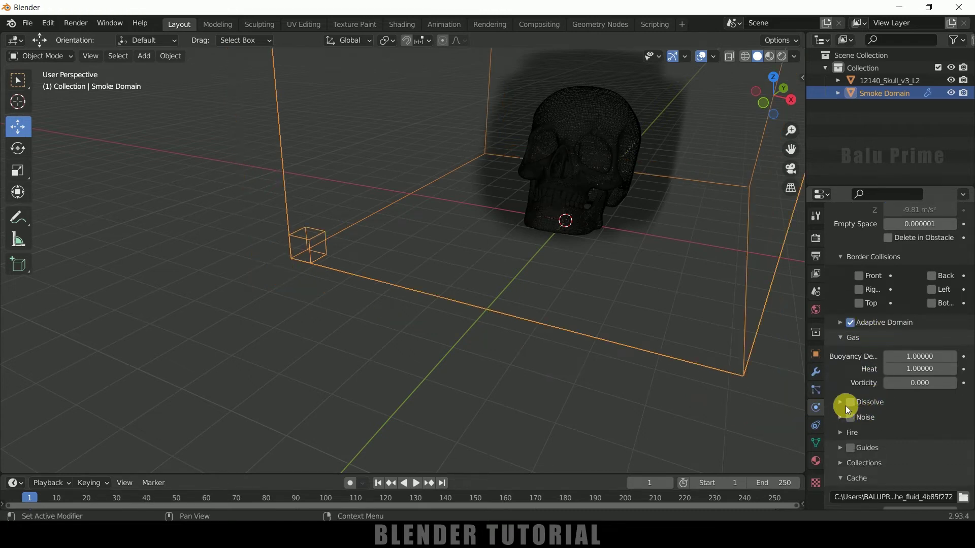
pyautogui.keyDown('shift'); pyautogui.moveTo(635, 240); pyautogui.dragTo(547, 312, button='middle'); pyautogui.keyUp('shift')
pyautogui.scroll(-3, 547, 312)
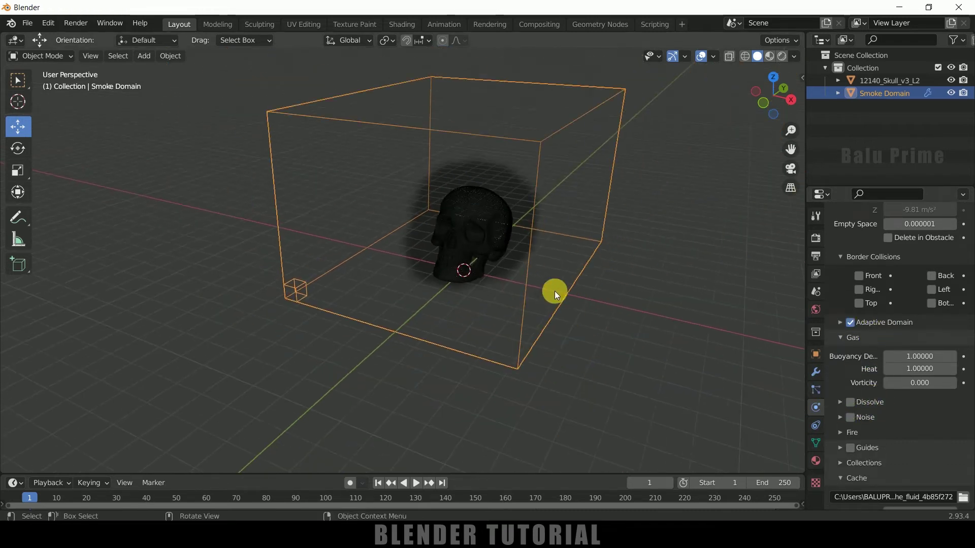
pyautogui.keyDown('shift'); pyautogui.scroll(4, 547, 291); pyautogui.keyUp('shift')
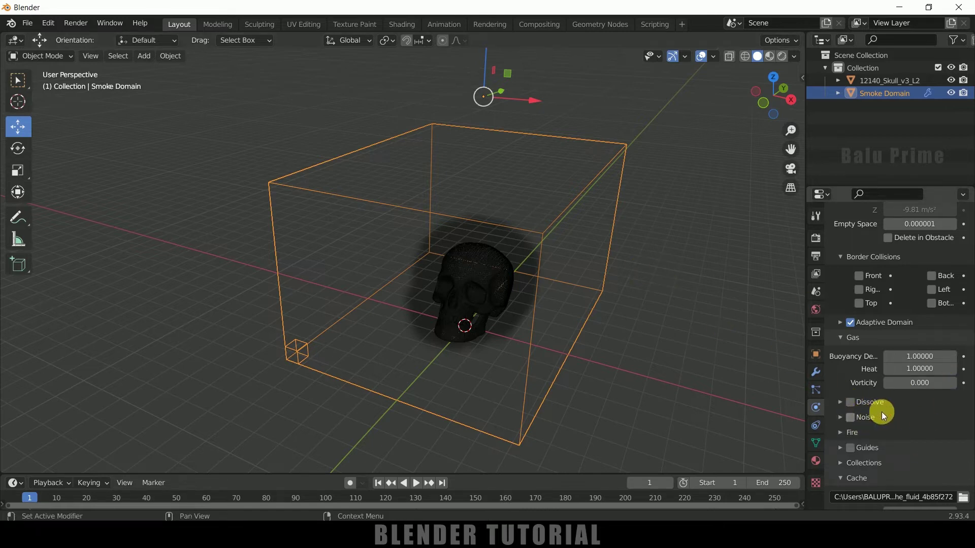
# Step: Enable Noise on the smoke domain
pyautogui.click(881, 412)
pyautogui.scroll(-4, 881, 410)
pyautogui.scroll(-1, 877, 331)
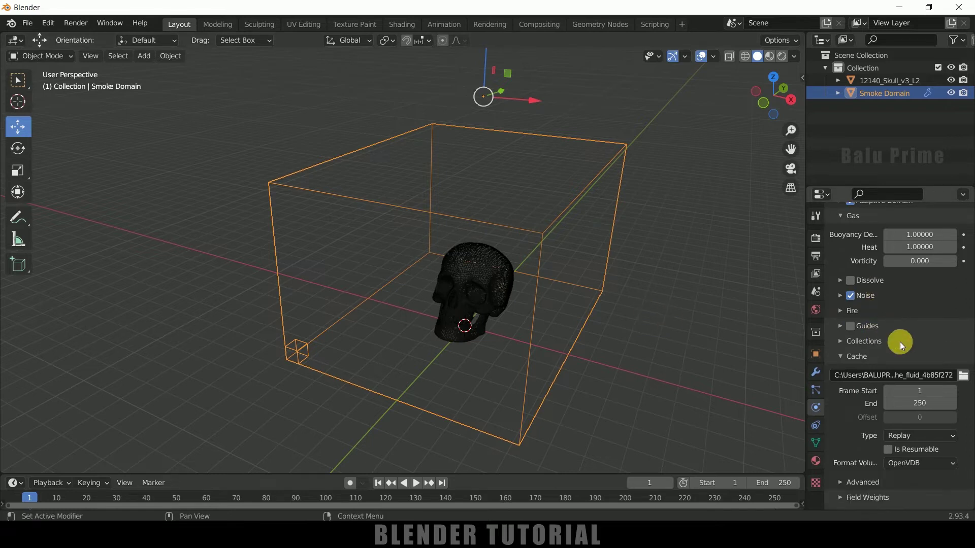
pyautogui.scroll(2, 904, 311)
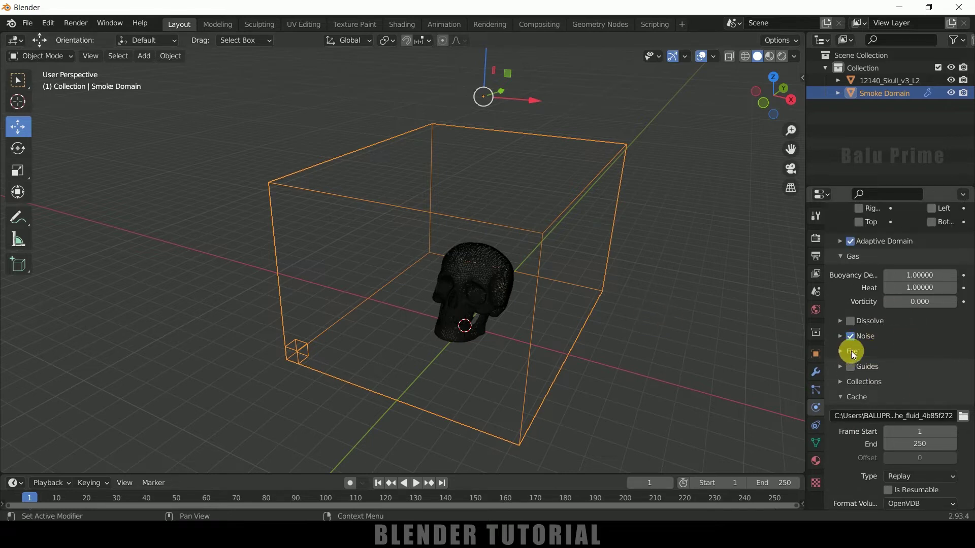
# Step: Set the fire Vorticity to 0.35
pyautogui.click(848, 353)
pyautogui.scroll(-1, 863, 361)
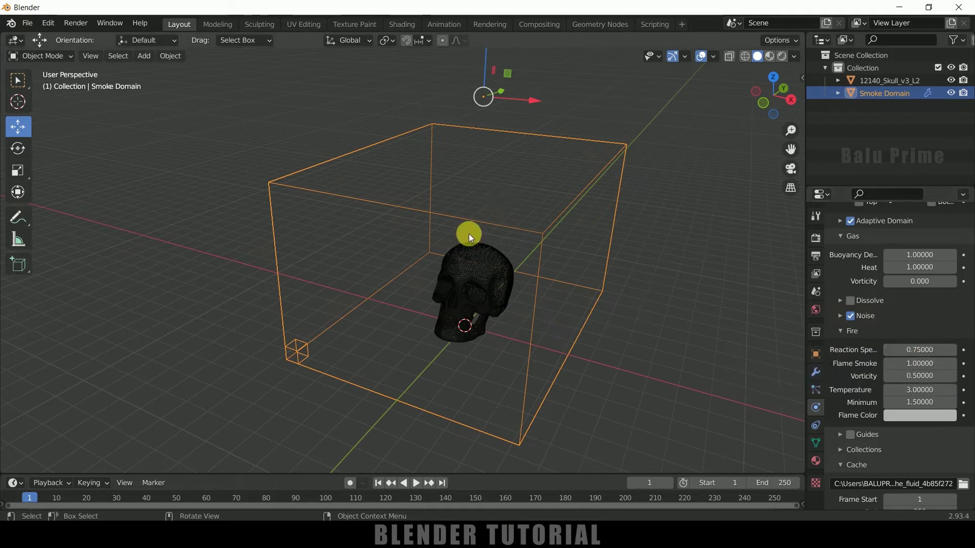
pyautogui.click(923, 380)
pyautogui.press('BackSpace')
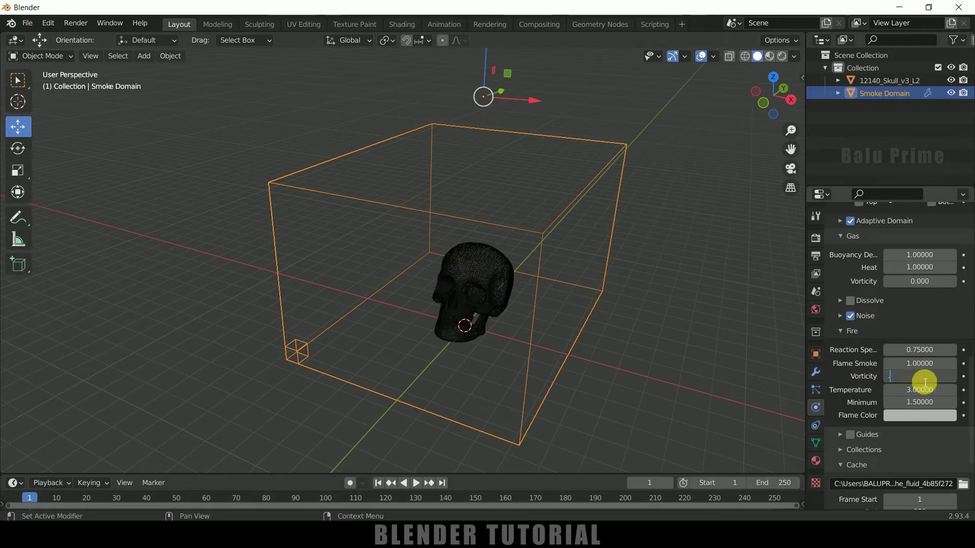
pyautogui.write('.35')
pyautogui.press('Return')
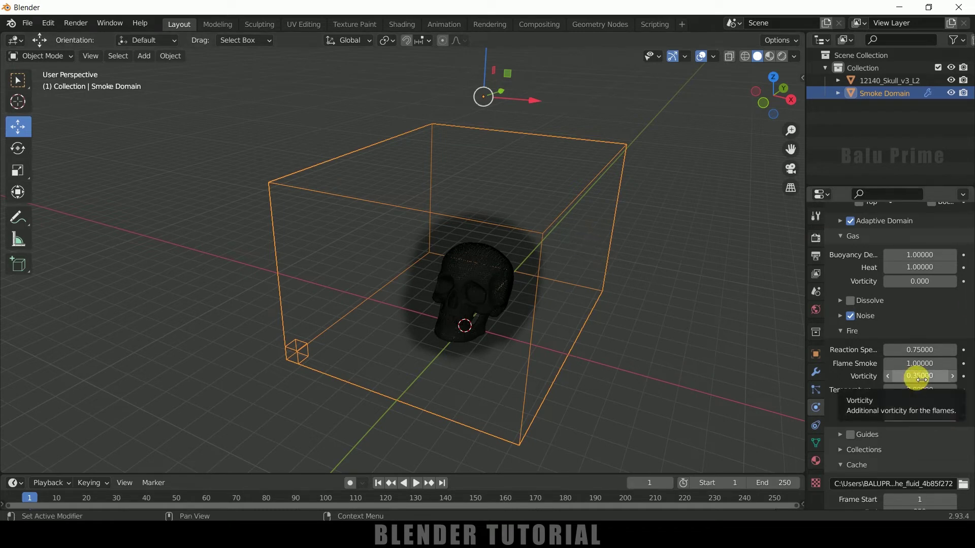
# Step: Choose a new cache folder and set the cache End frame to 200
pyautogui.scroll(-3, 852, 409)
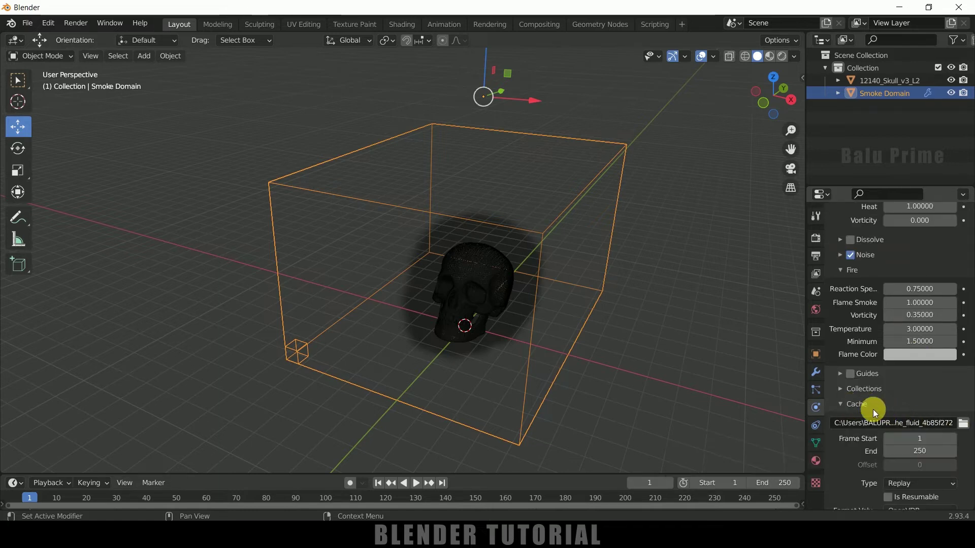
pyautogui.click(963, 422)
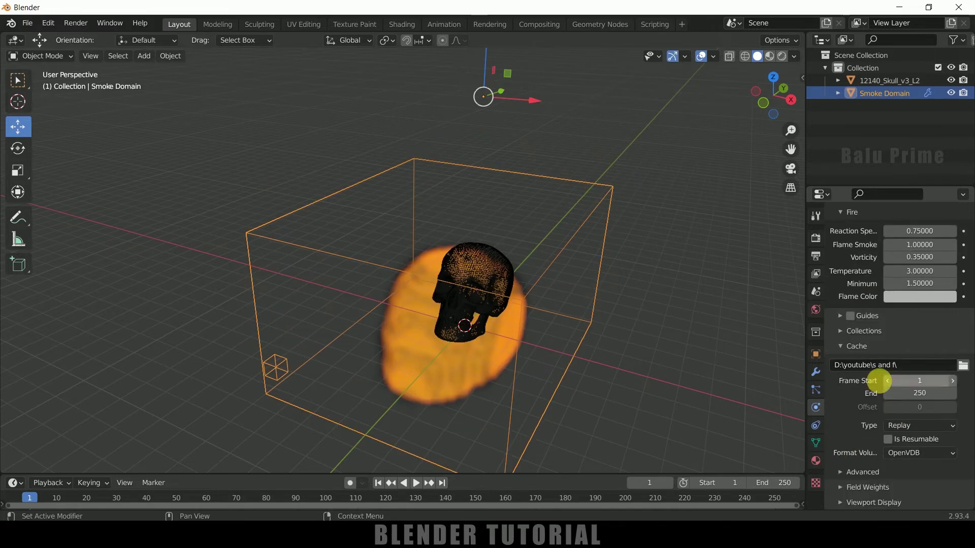
pyautogui.doubleClick(924, 398)
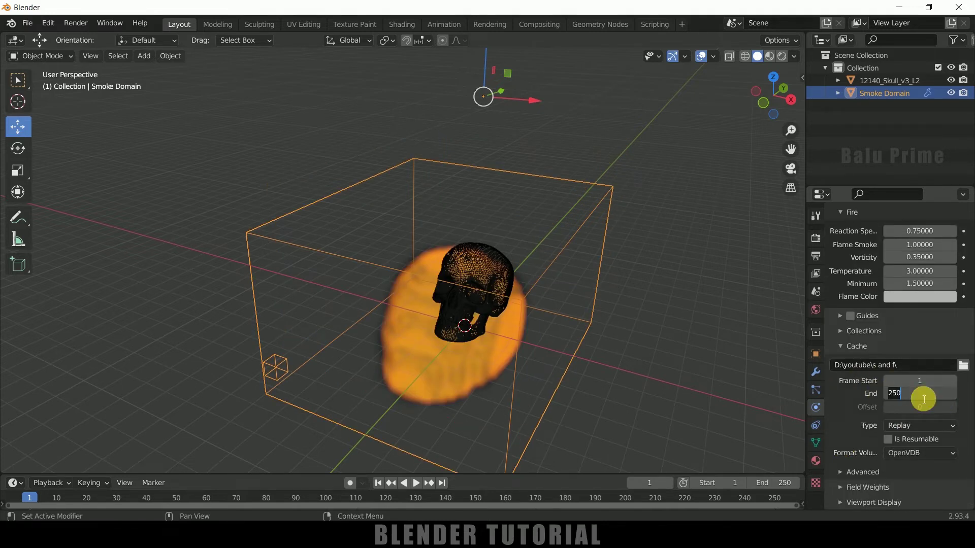
pyautogui.write('200')
pyautogui.press('Return')
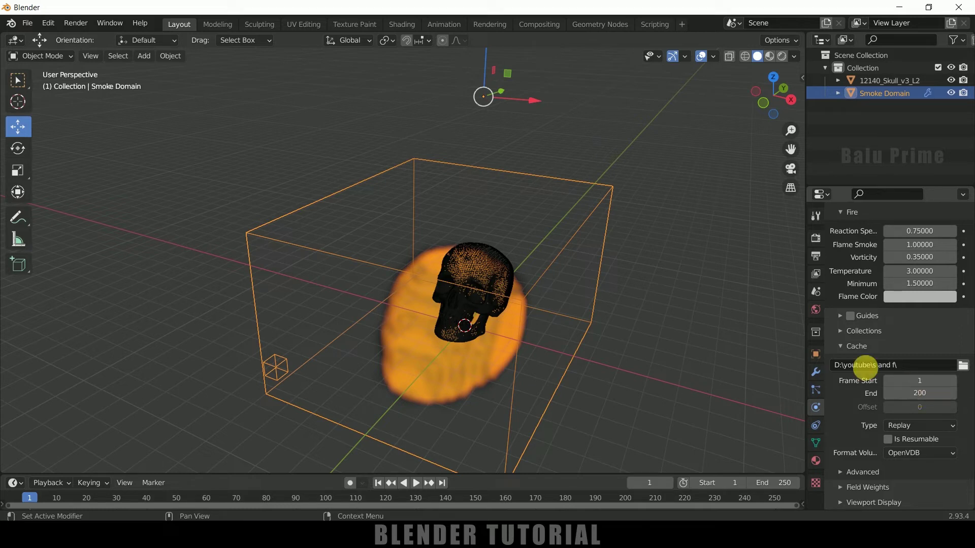
# Step: Keep the skull as a Flow object and set its flow type to Fire + Smoke
pyautogui.click(497, 266)
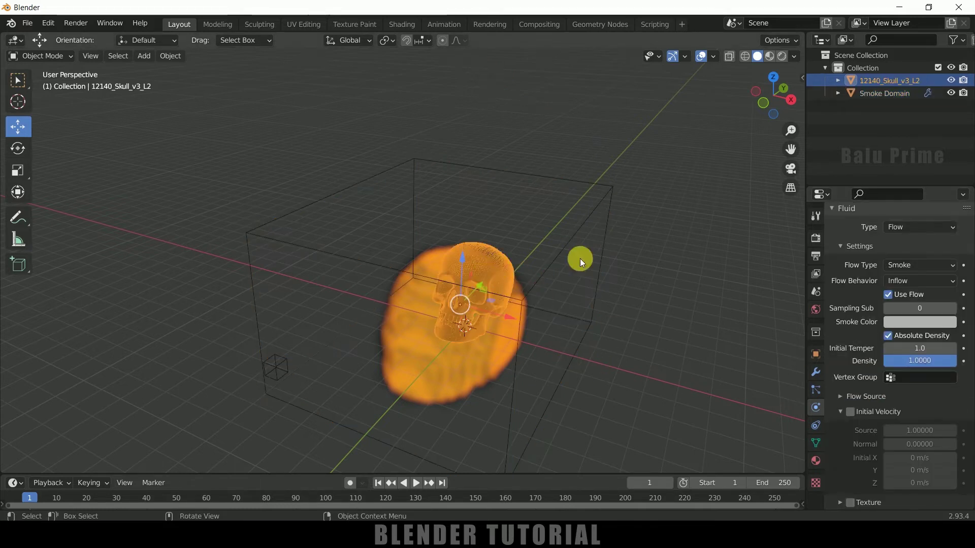
pyautogui.scroll(4, 873, 349)
pyautogui.click(928, 309)
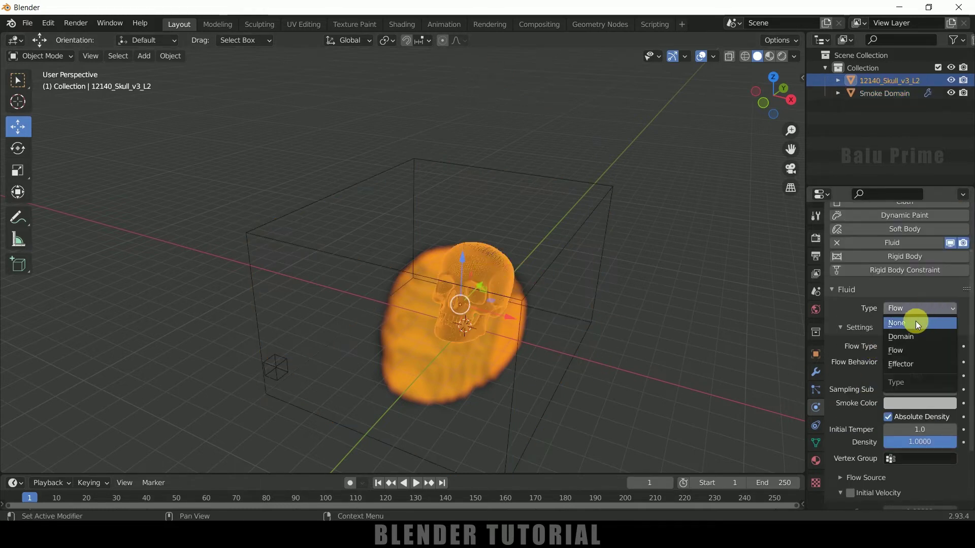
pyautogui.click(902, 350)
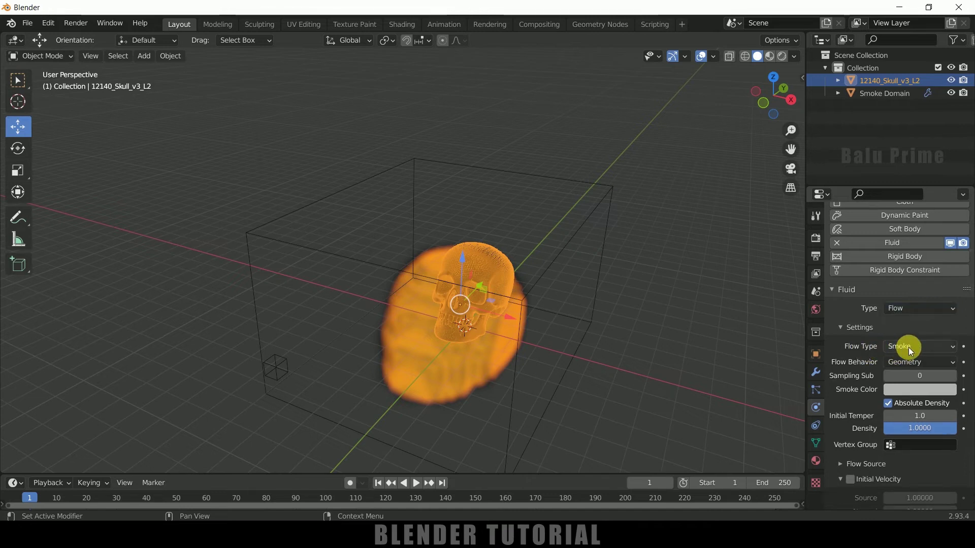
pyautogui.click(909, 347)
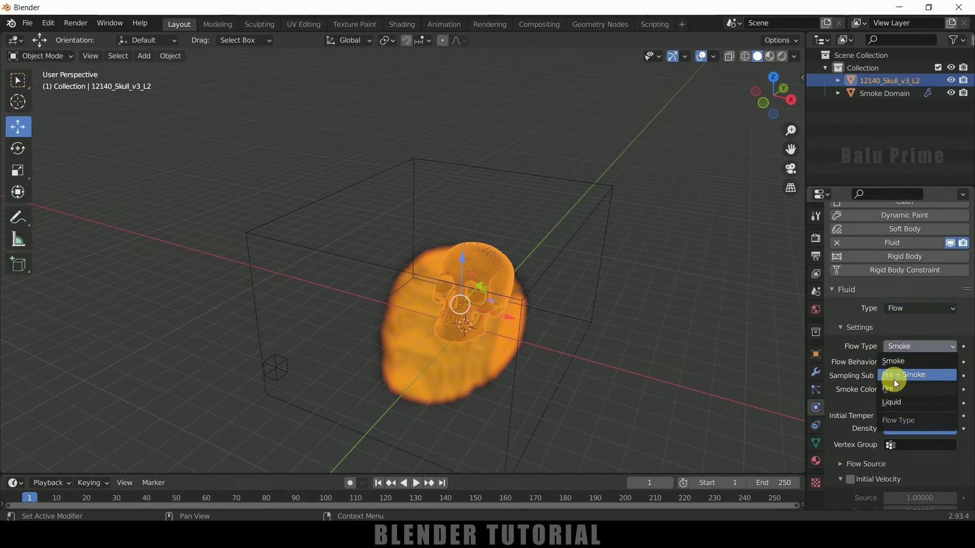
pyautogui.click(910, 376)
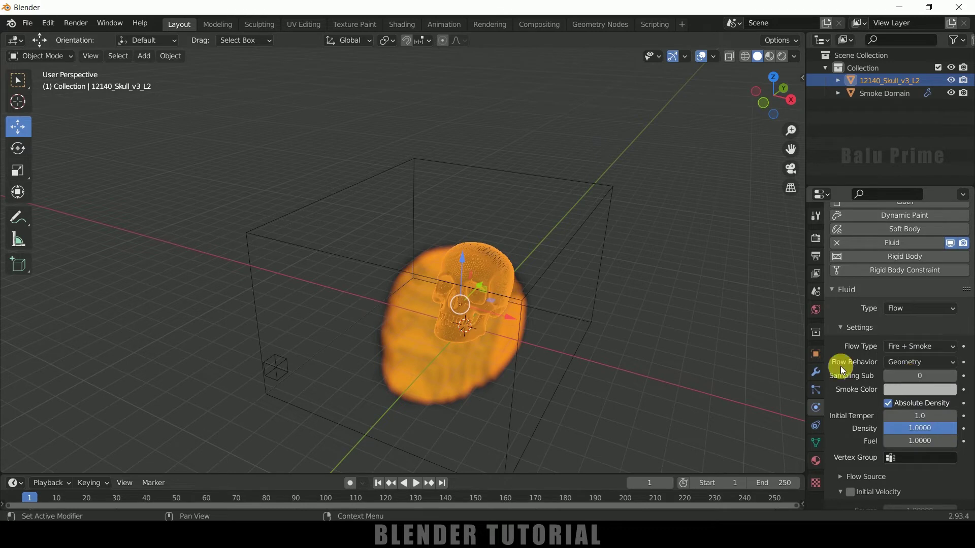
pyautogui.click(914, 347)
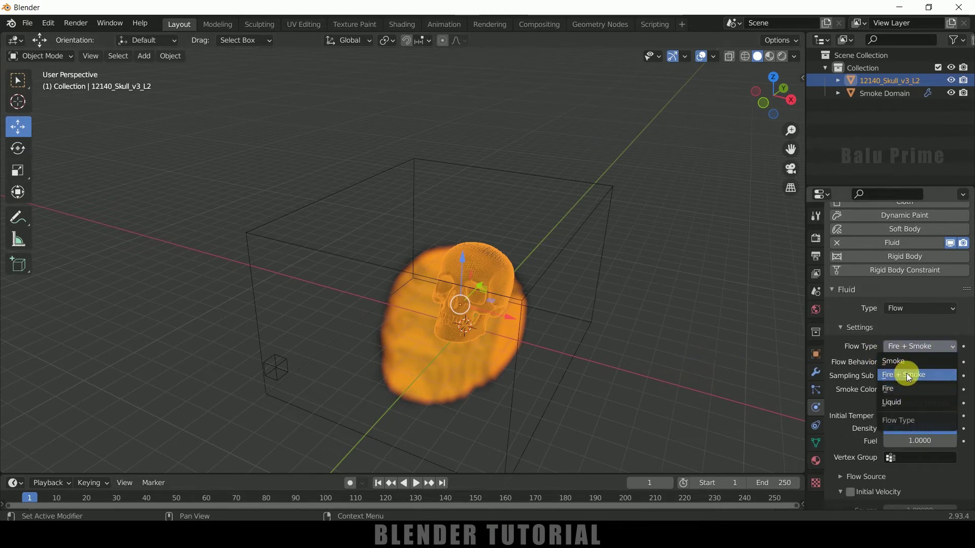
pyautogui.click(901, 379)
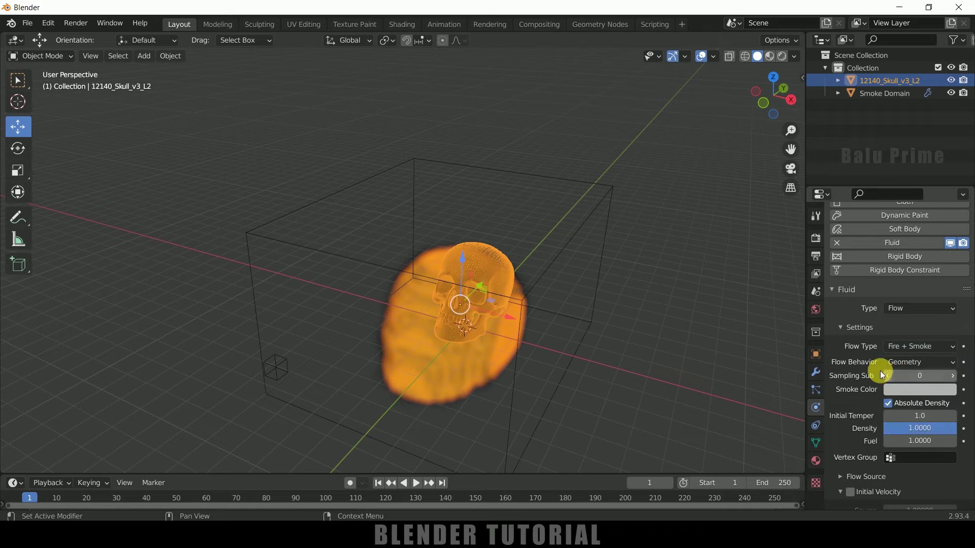
# Step: Set the skull's flow behavior to Inflow
pyautogui.click(910, 362)
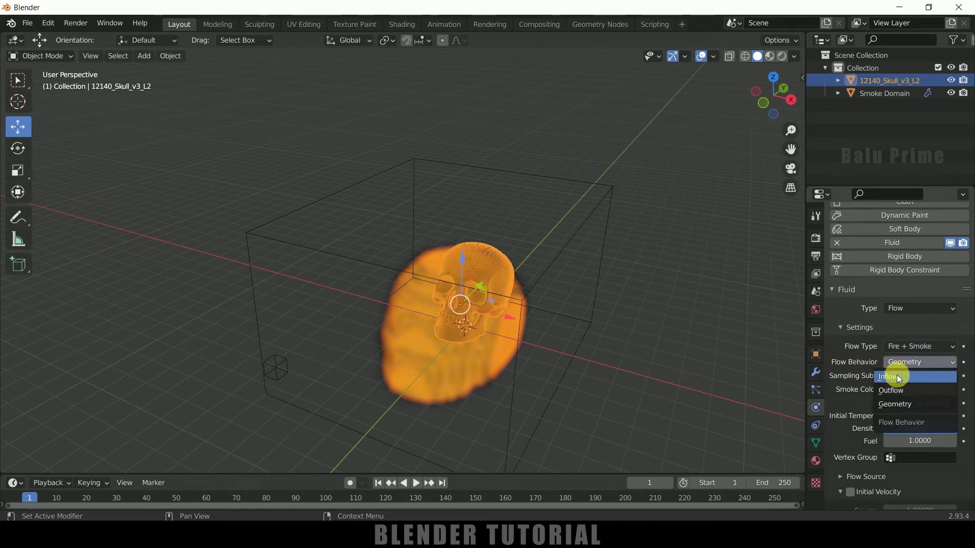
pyautogui.click(896, 377)
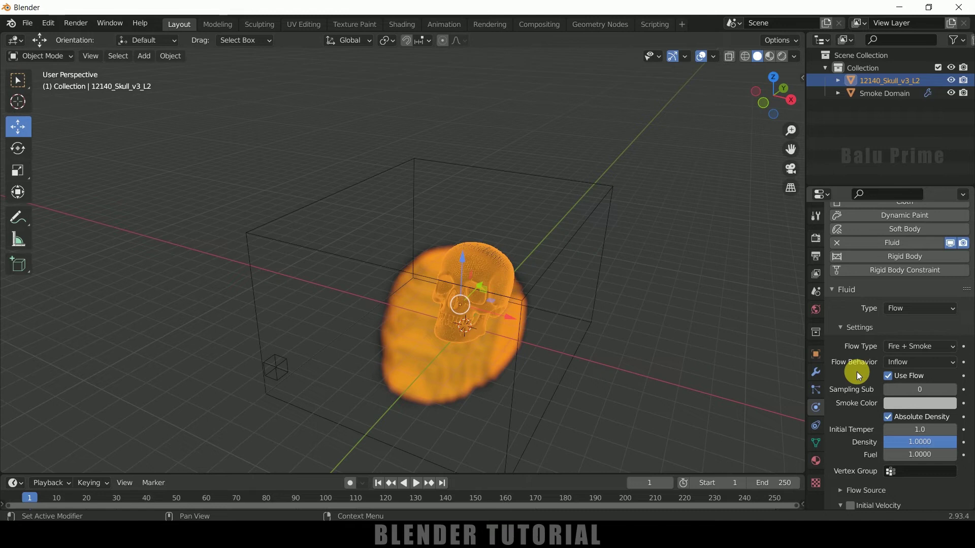
pyautogui.scroll(-3, 857, 373)
pyautogui.scroll(-2, 857, 372)
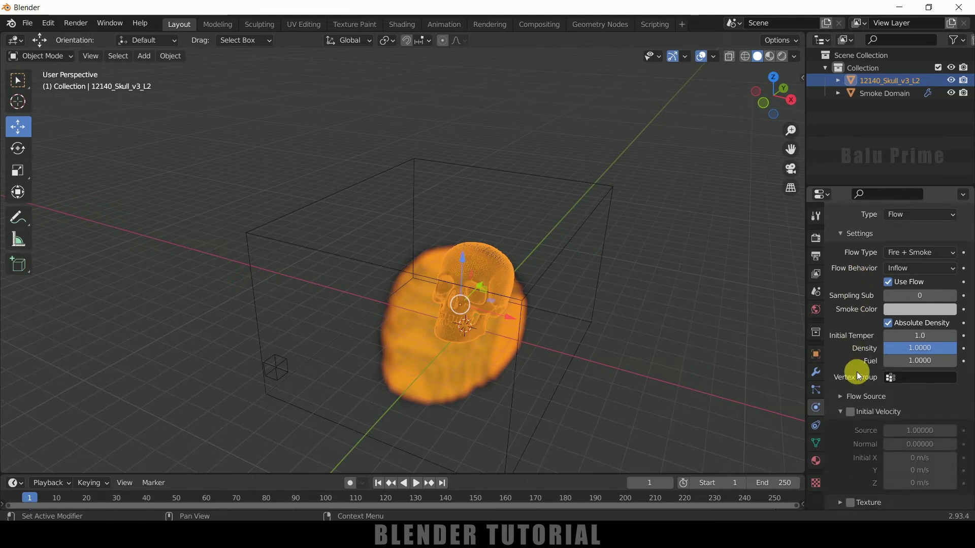
pyautogui.click(607, 233)
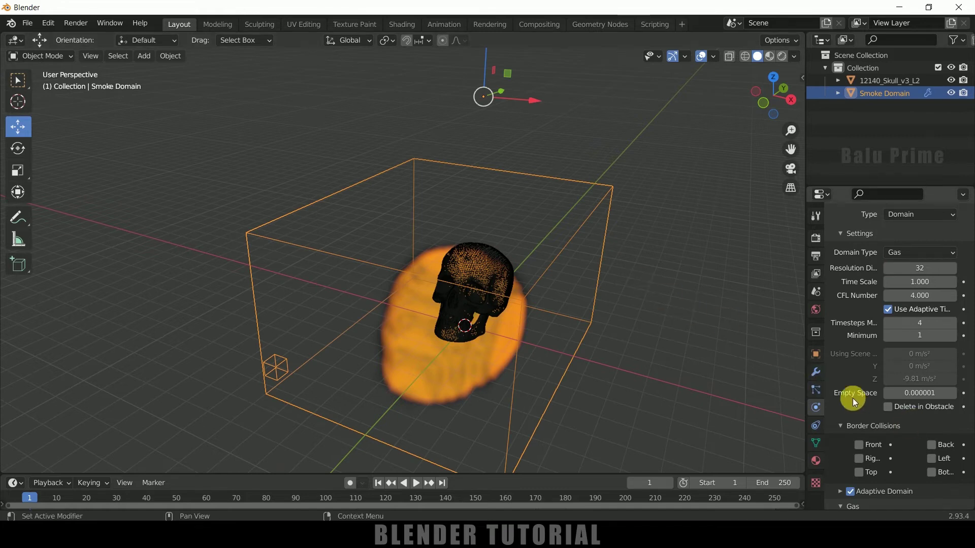
# Step: Set the domain cache type to All, bake everything, and play the result
pyautogui.scroll(-15, 852, 401)
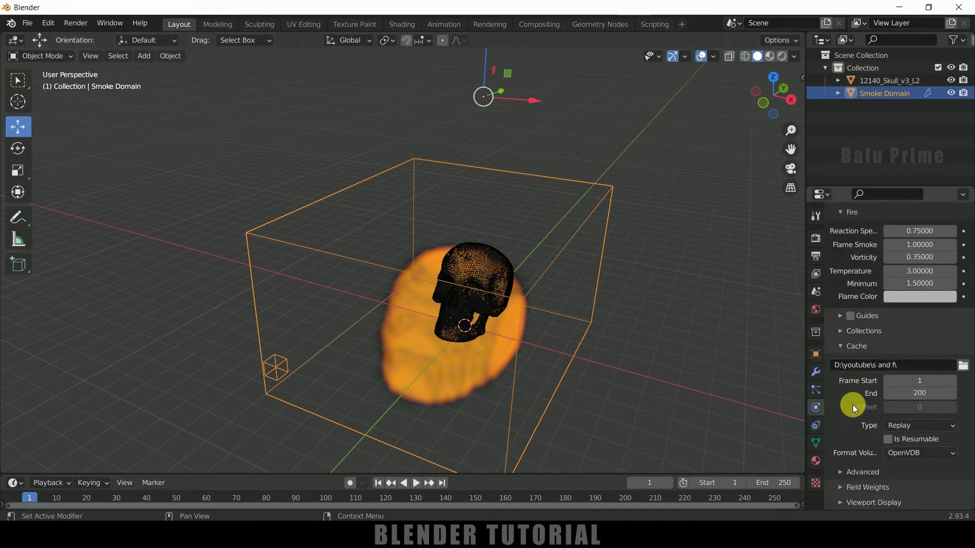
pyautogui.click(898, 427)
pyautogui.click(909, 467)
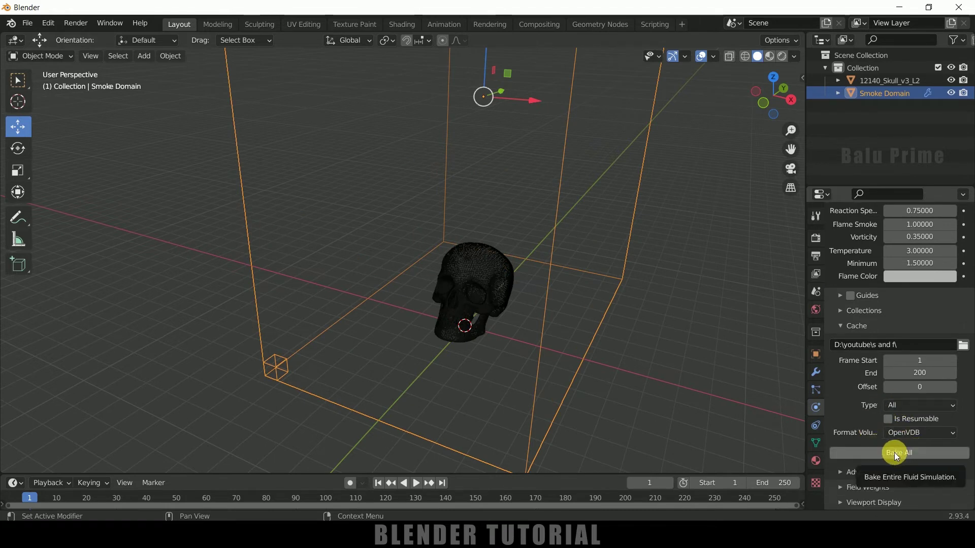
pyautogui.click(894, 452)
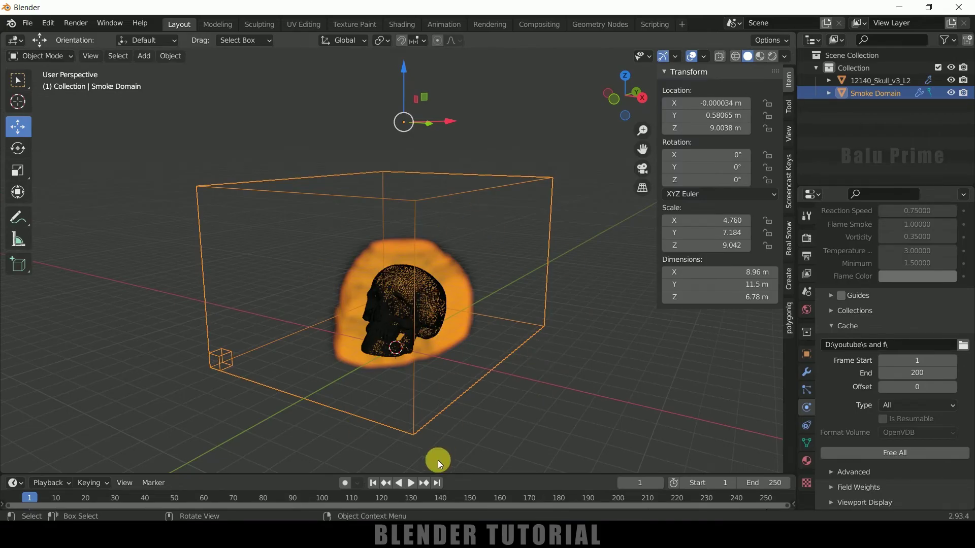
pyautogui.click(411, 483)
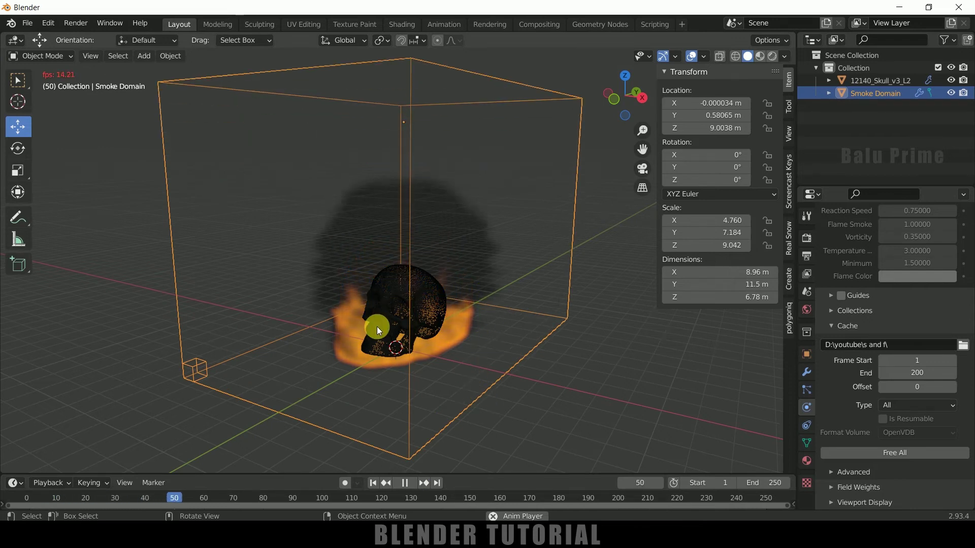
# Step: Stop playback, switch to Rendered shading and make the world colour black
pyautogui.click(404, 483)
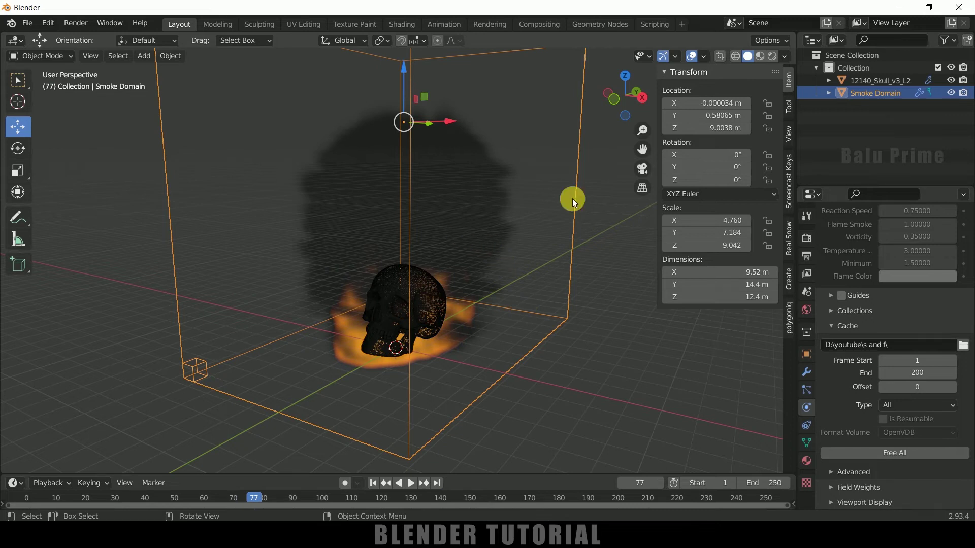
pyautogui.click(771, 57)
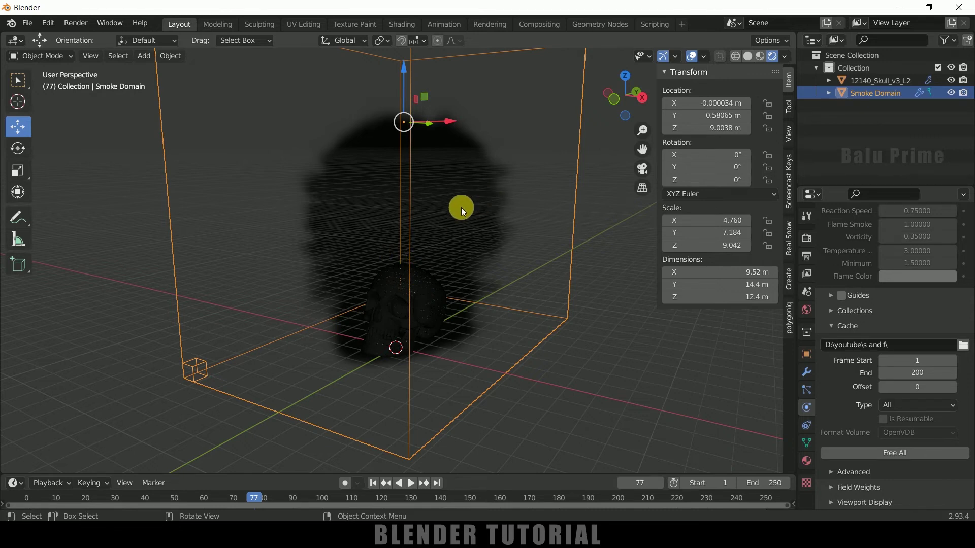
pyautogui.click(807, 310)
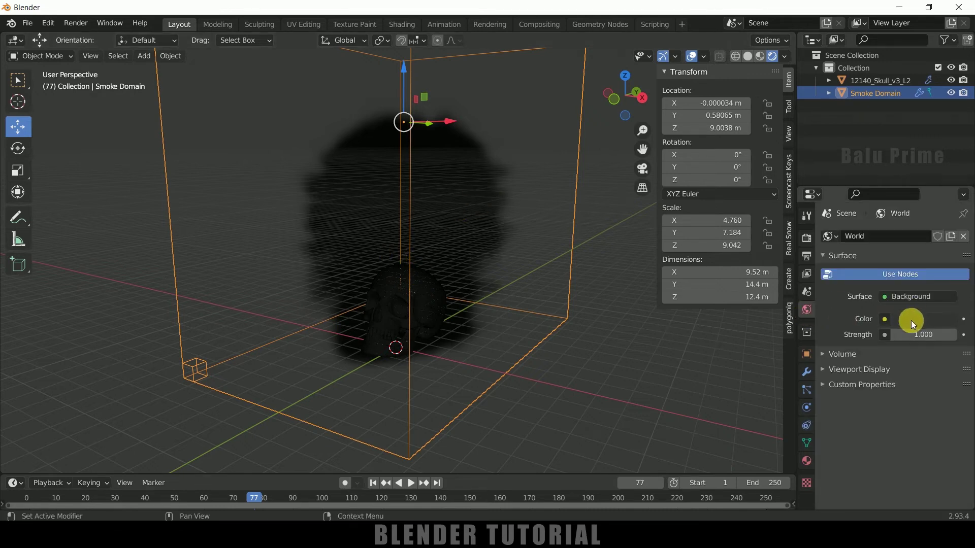
pyautogui.click(911, 321)
pyautogui.moveTo(949, 206); pyautogui.dragTo(949, 231)
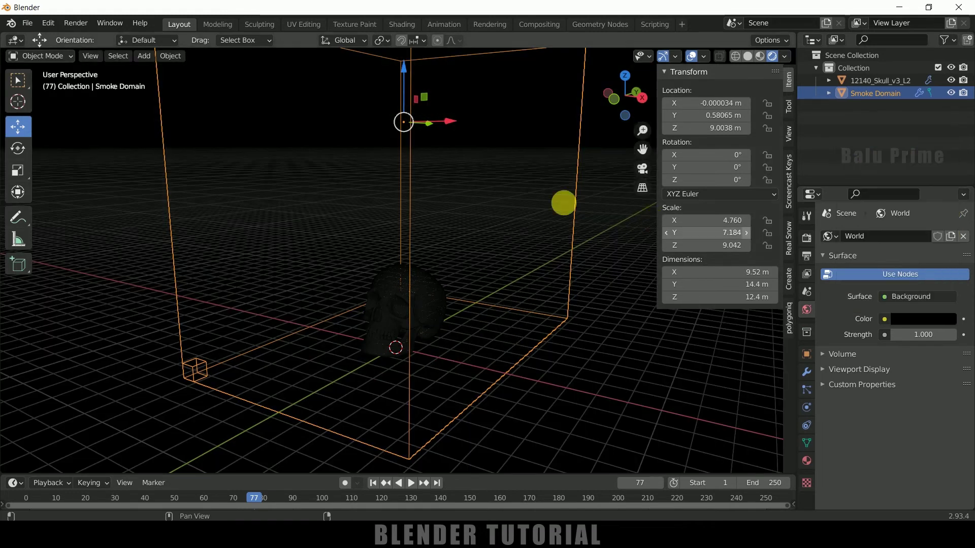
# Step: Add a Sun light, raise it and slide it about 6 m sideways
pyautogui.click(139, 57)
pyautogui.moveTo(172, 229)
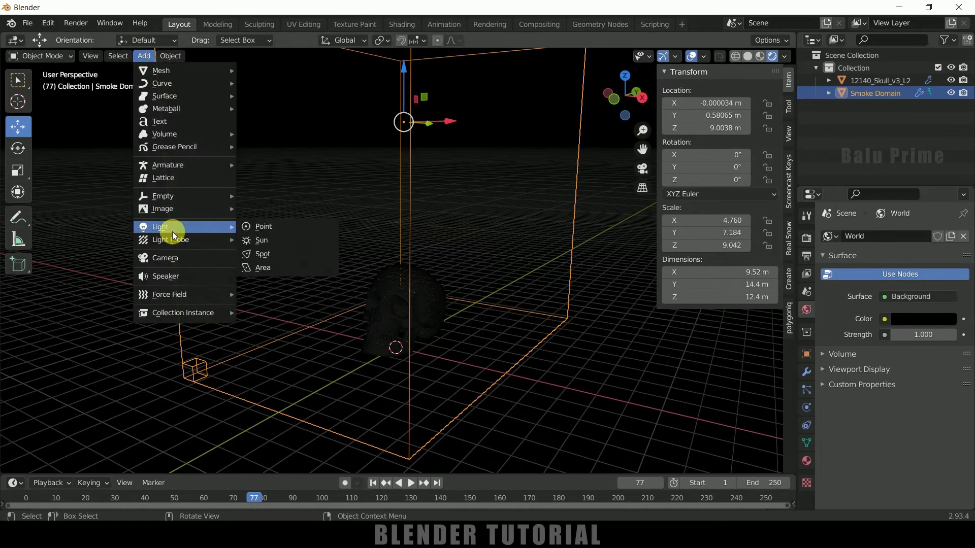
pyautogui.click(252, 239)
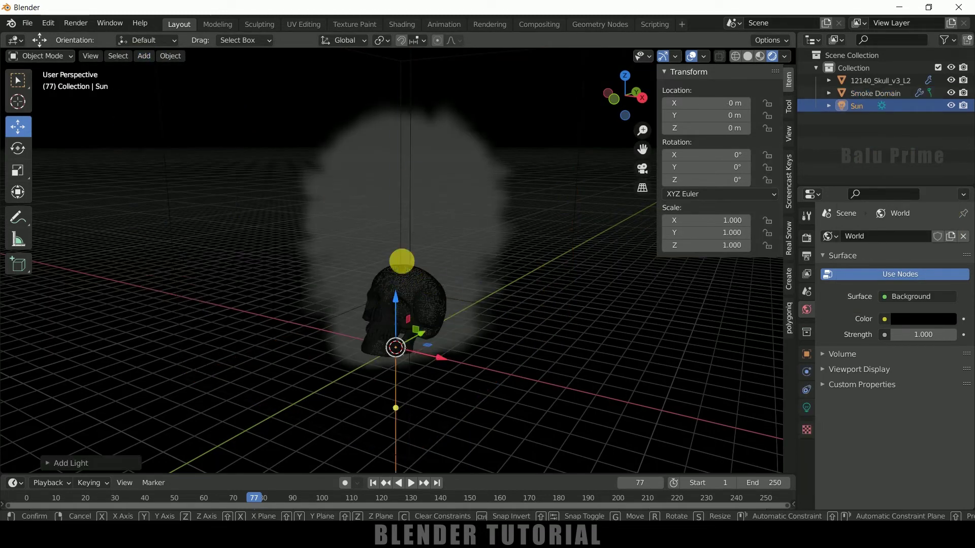
pyautogui.press('g')
pyautogui.press('z')
pyautogui.click(422, 109)
pyautogui.moveTo(440, 162); pyautogui.dragTo(592, 202)
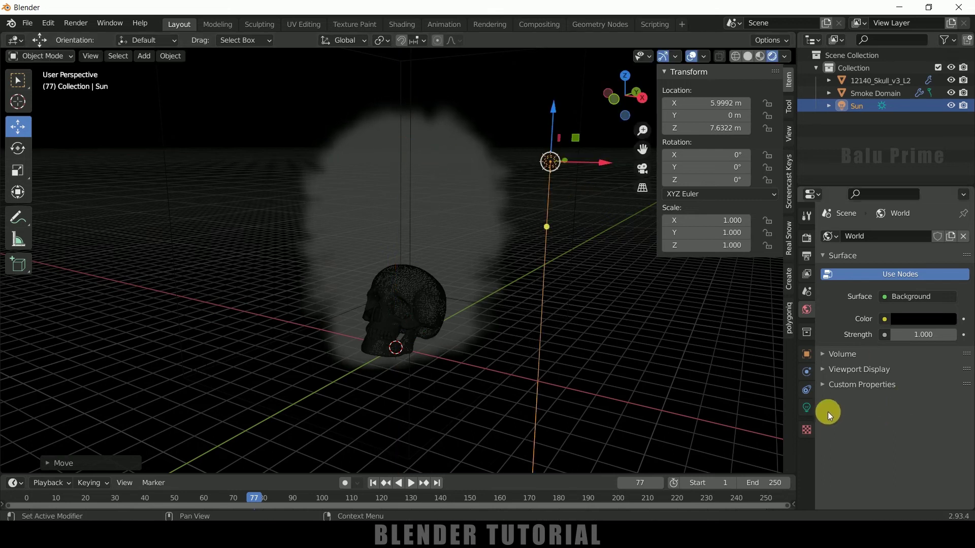
# Step: Set the sun's strength to 5 and angle it down toward the skull
pyautogui.click(806, 408)
pyautogui.click(898, 325)
pyautogui.write('5')
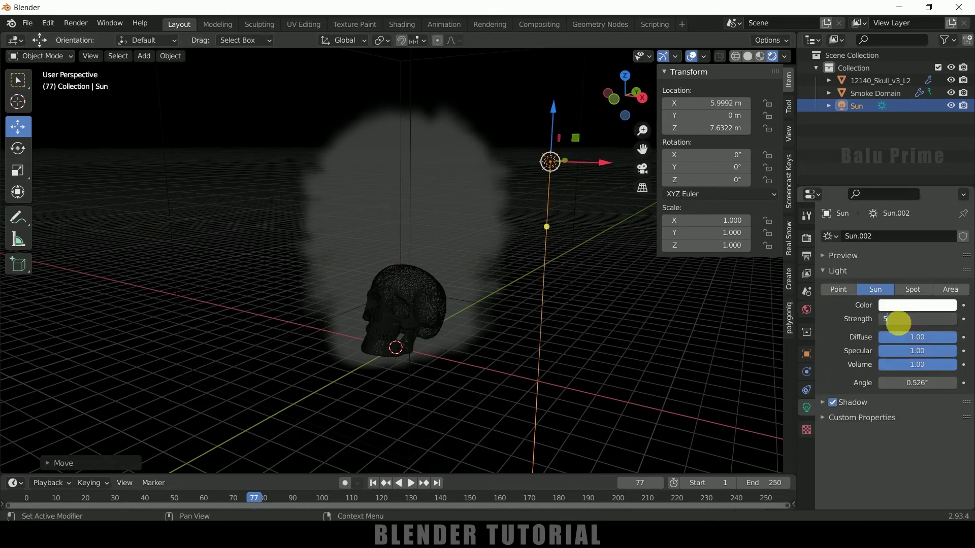
pyautogui.press('Return')
pyautogui.moveTo(538, 303); pyautogui.dragTo(510, 330)
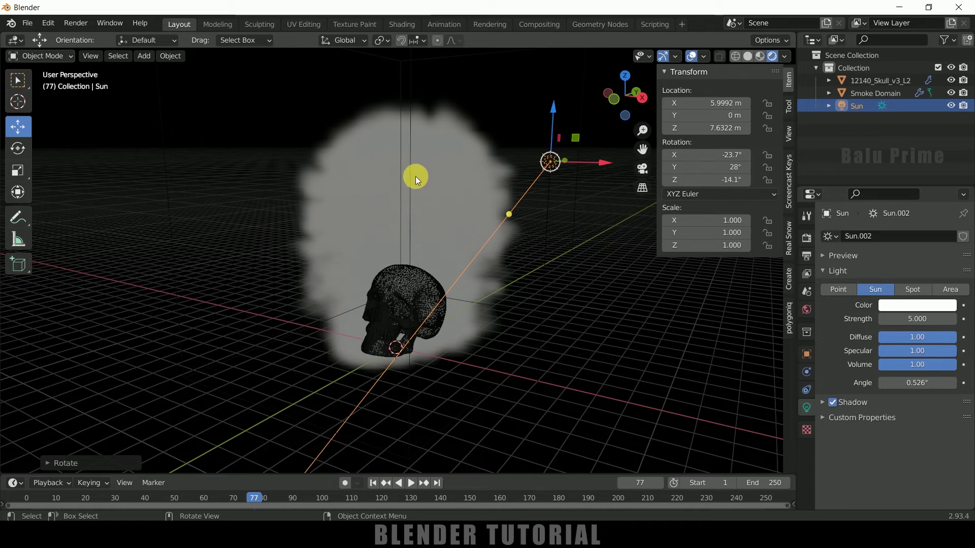
pyautogui.click(410, 95)
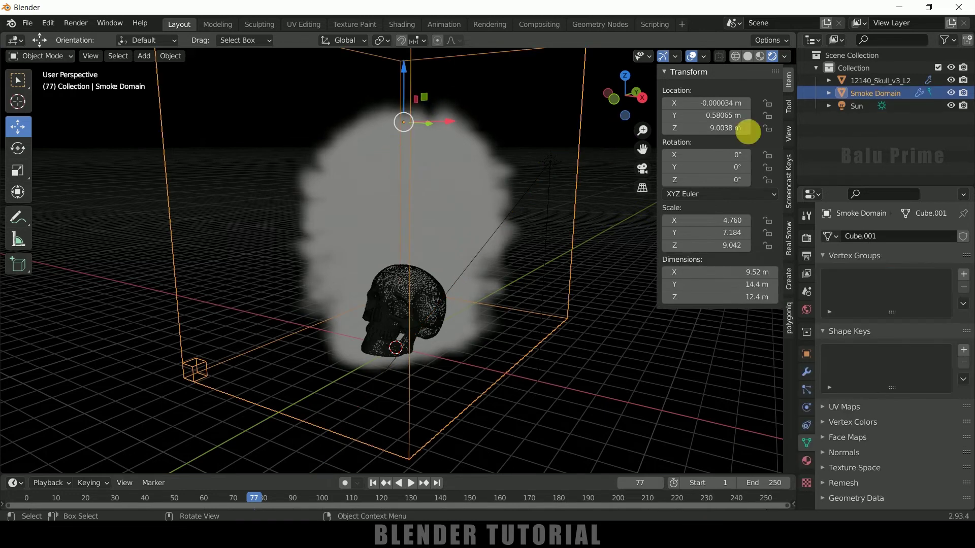
# Step: Show the Smoke Domain material, split the 3D view side by side, and resize both views
pyautogui.click(810, 460)
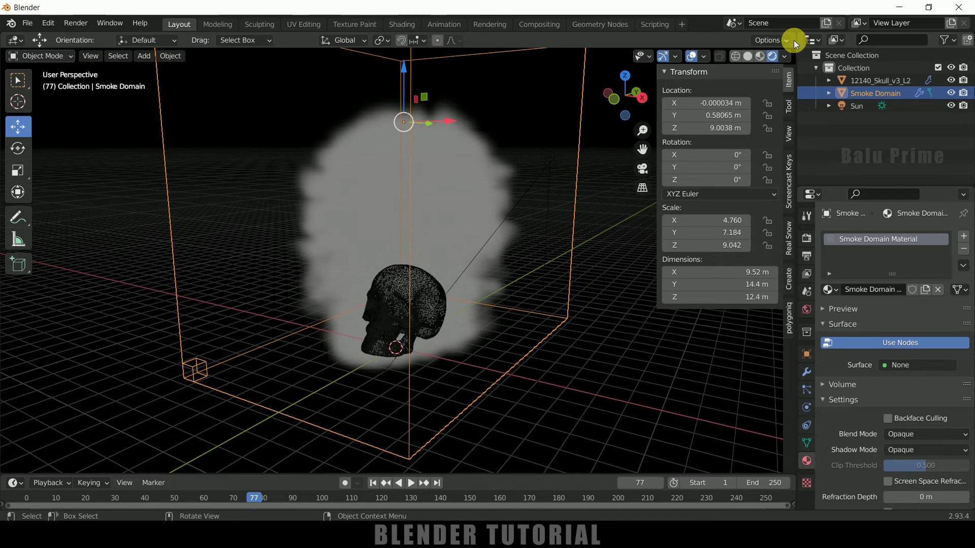
pyautogui.moveTo(793, 41); pyautogui.dragTo(437, 66)
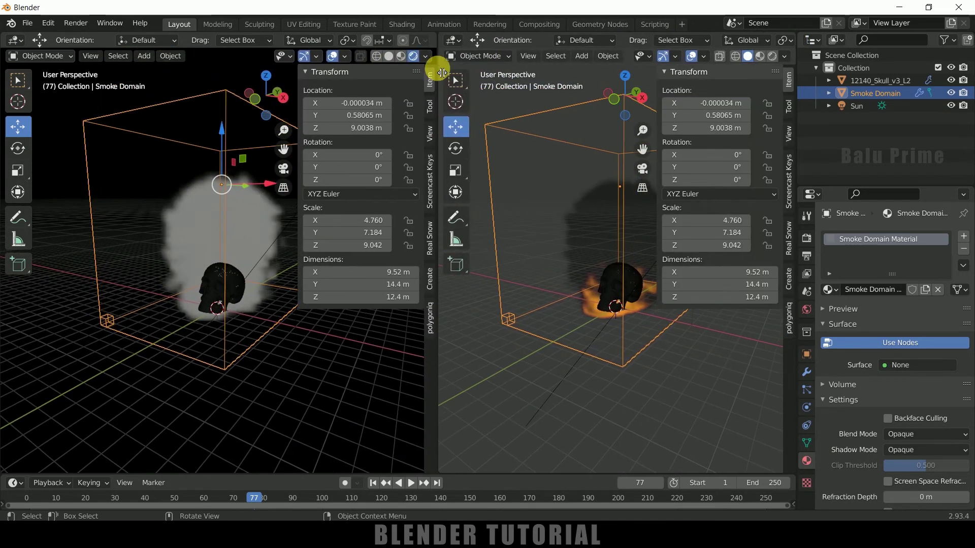
pyautogui.moveTo(805, 244); pyautogui.dragTo(882, 246)
pyautogui.press('n')
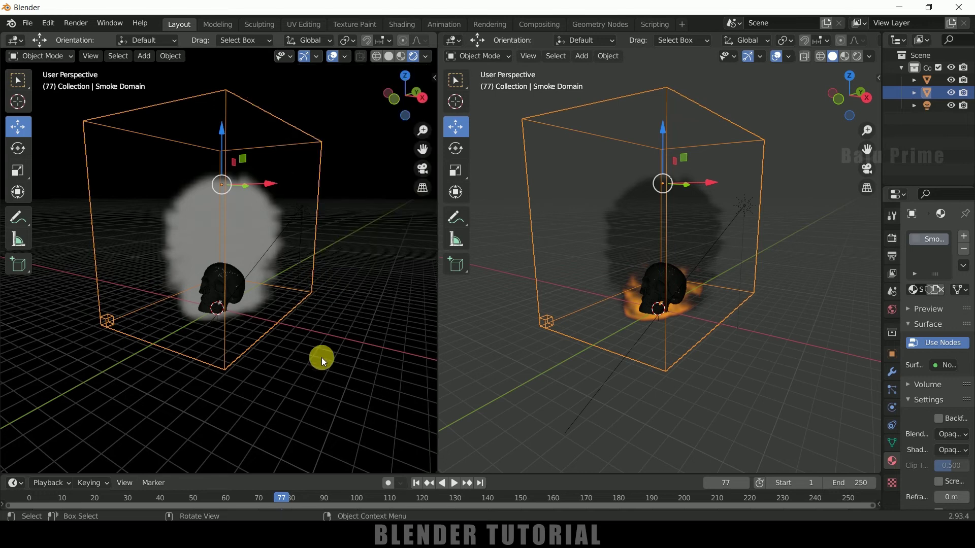
pyautogui.moveTo(431, 292); pyautogui.dragTo(462, 279)
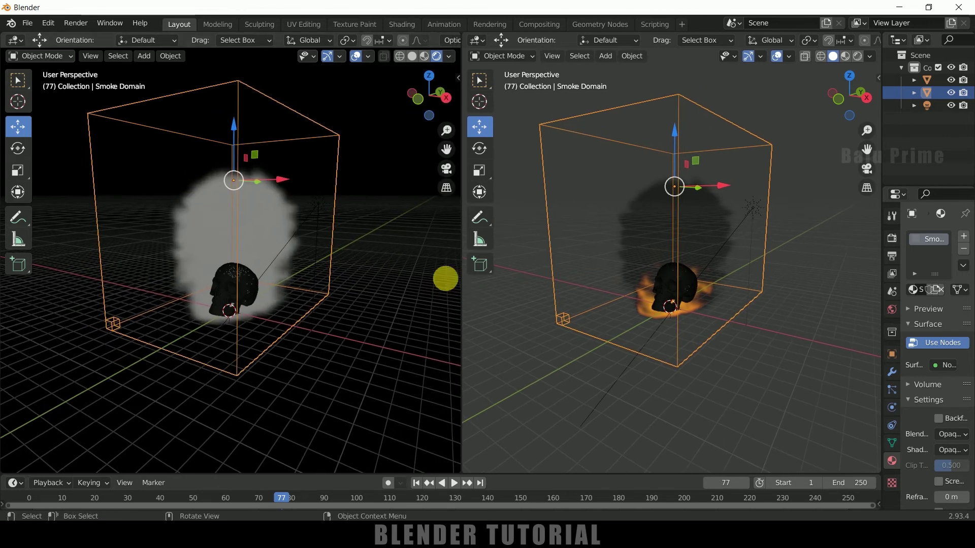
pyautogui.click(16, 39)
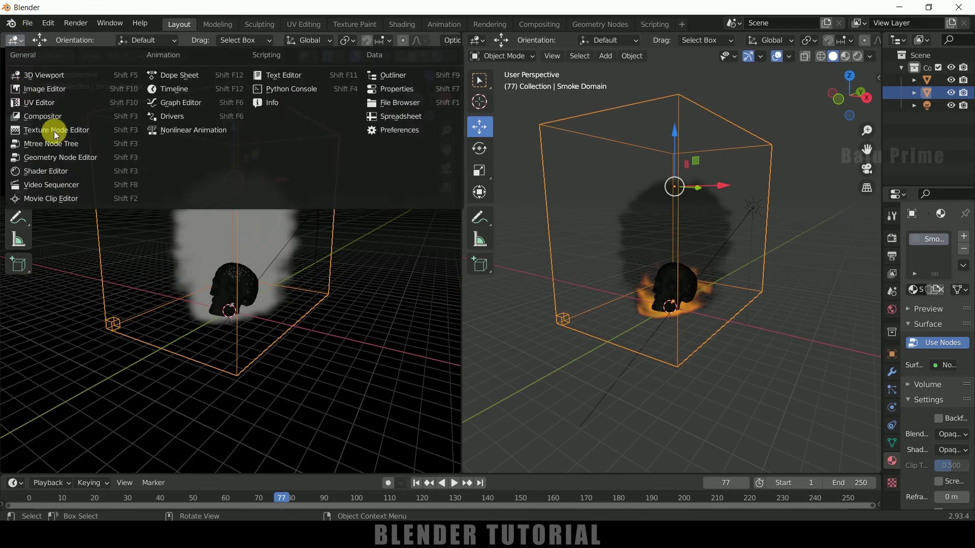
# Step: Make the left view a Shader Editor, use Rendered shading, and set Color Attribute to temperature
pyautogui.click(48, 169)
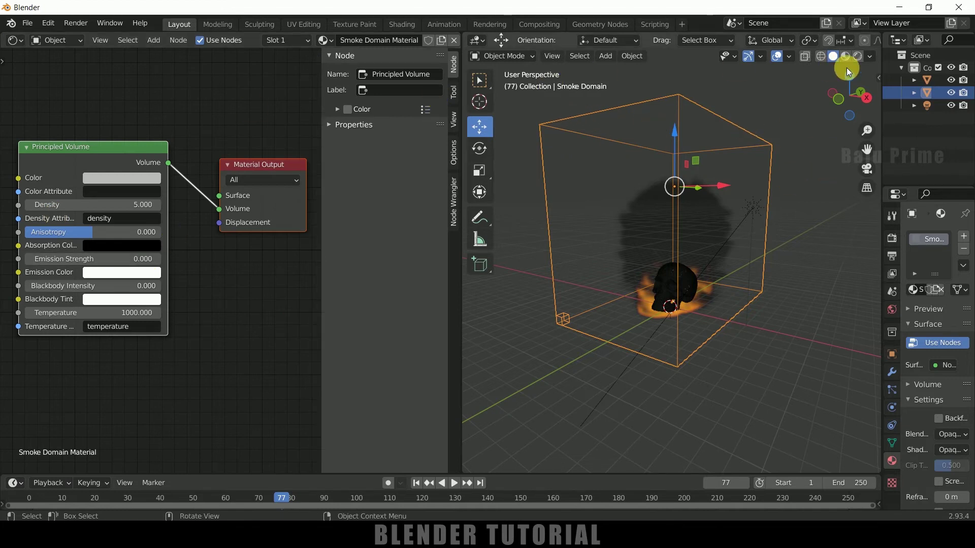
pyautogui.click(858, 56)
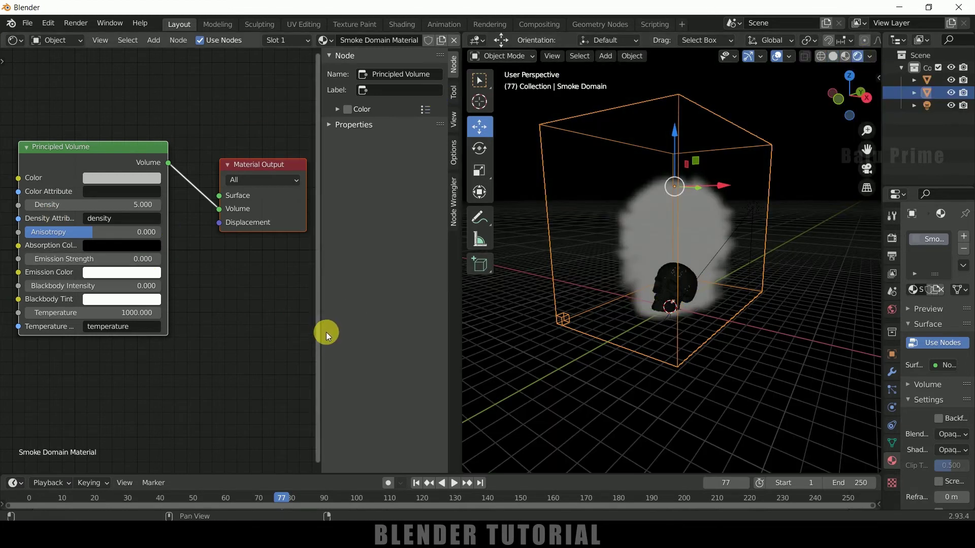
pyautogui.moveTo(100, 150); pyautogui.dragTo(116, 151)
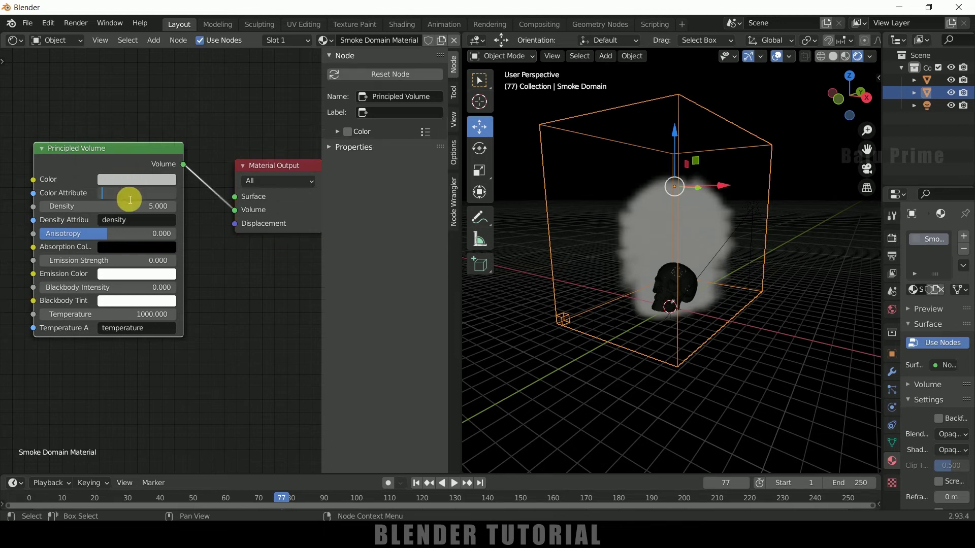
pyautogui.write('temperature')
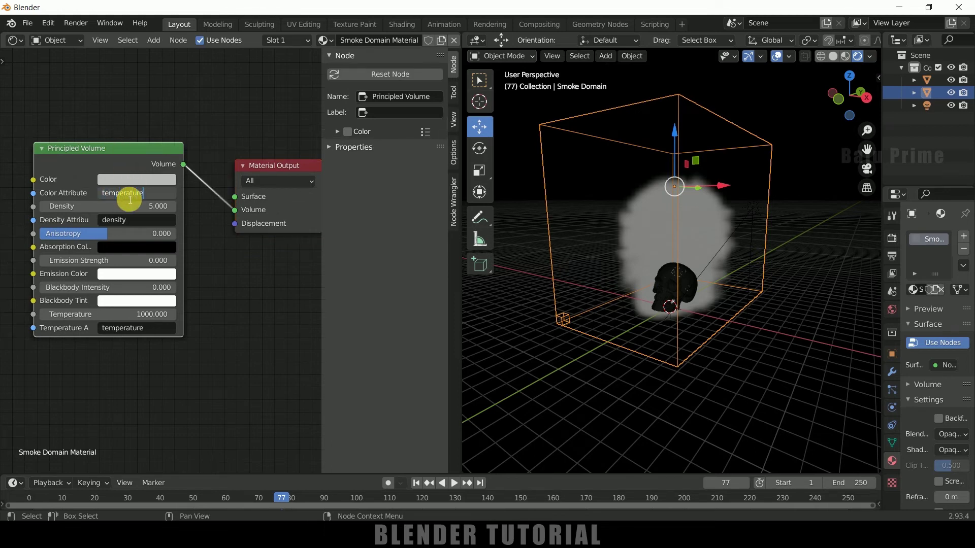
pyautogui.press('Return')
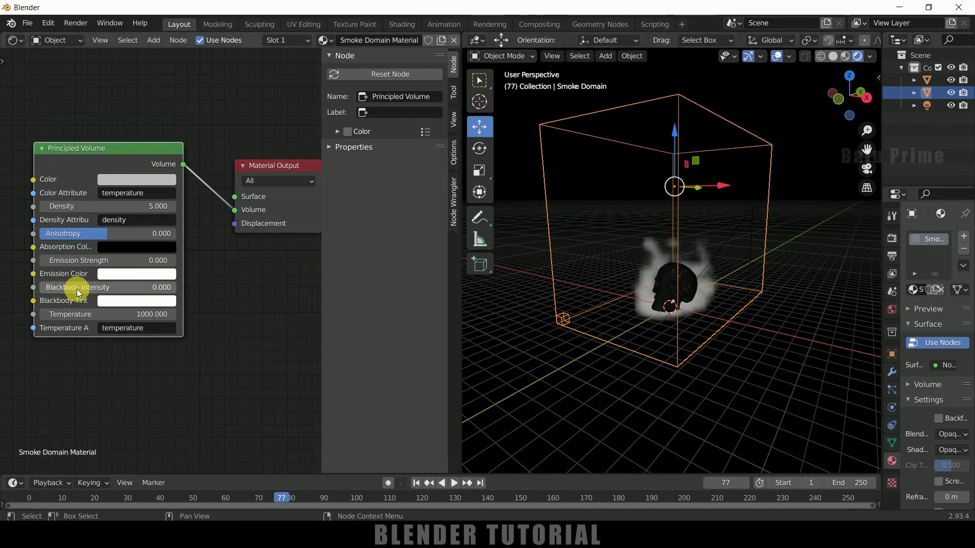
# Step: Set Blackbody Intensity to 1.0, Color to orange, and Absorption Color to dark red (H 0.012, S 0.744, V 0.370)
pyautogui.moveTo(76, 287); pyautogui.dragTo(184, 288)
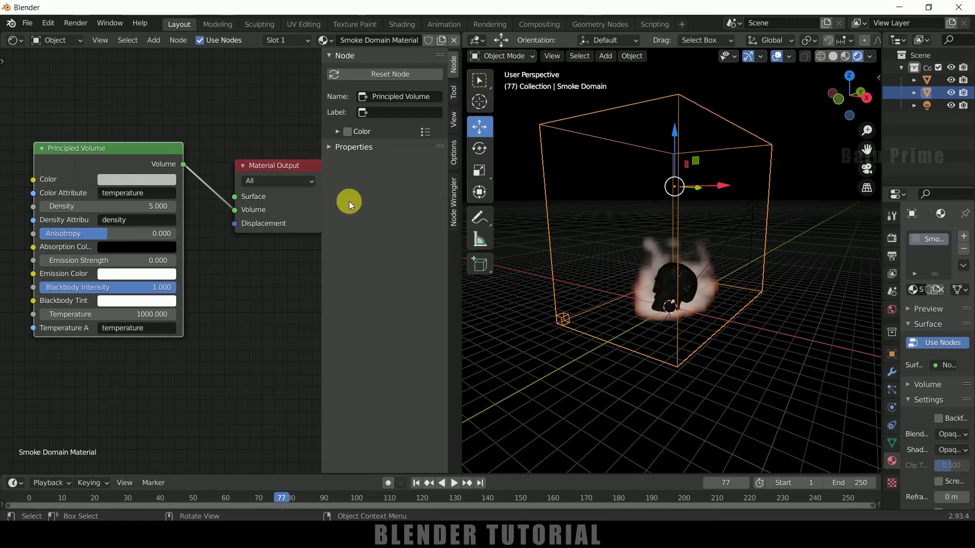
pyautogui.click(130, 180)
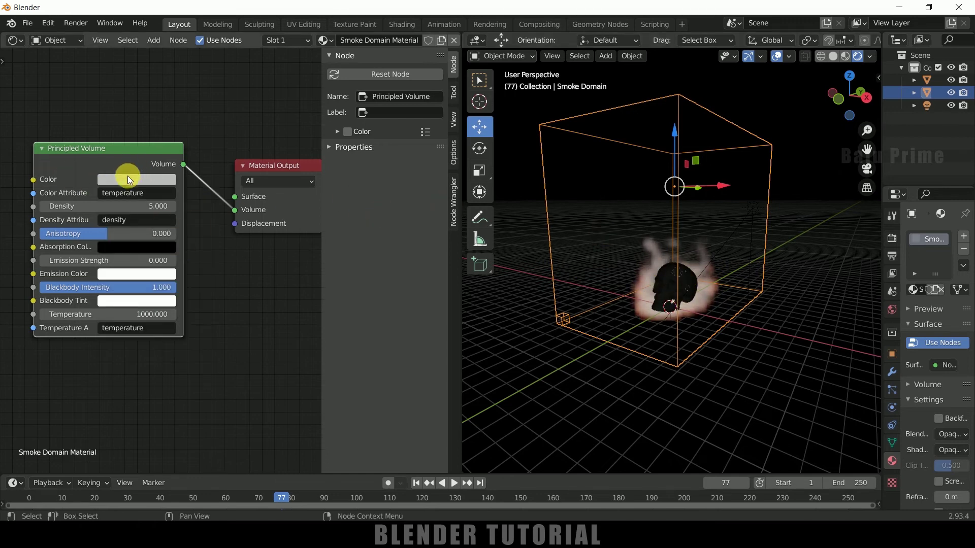
pyautogui.click(131, 179)
pyautogui.moveTo(150, 238); pyautogui.dragTo(132, 279)
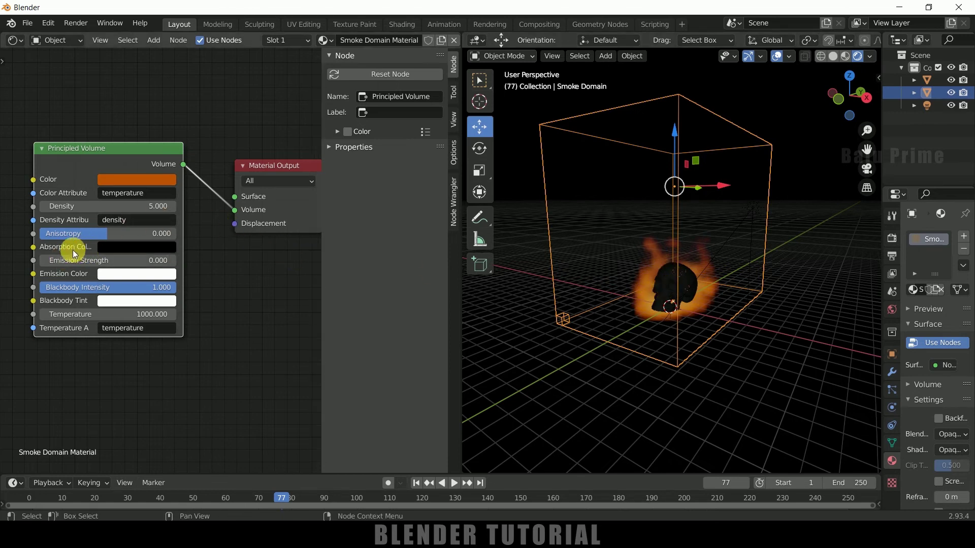
pyautogui.click(114, 247)
pyautogui.moveTo(196, 123)
pyautogui.mouseDown()
pyautogui.moveTo(157, 117)
pyautogui.moveTo(147, 135)
pyautogui.mouseUp()
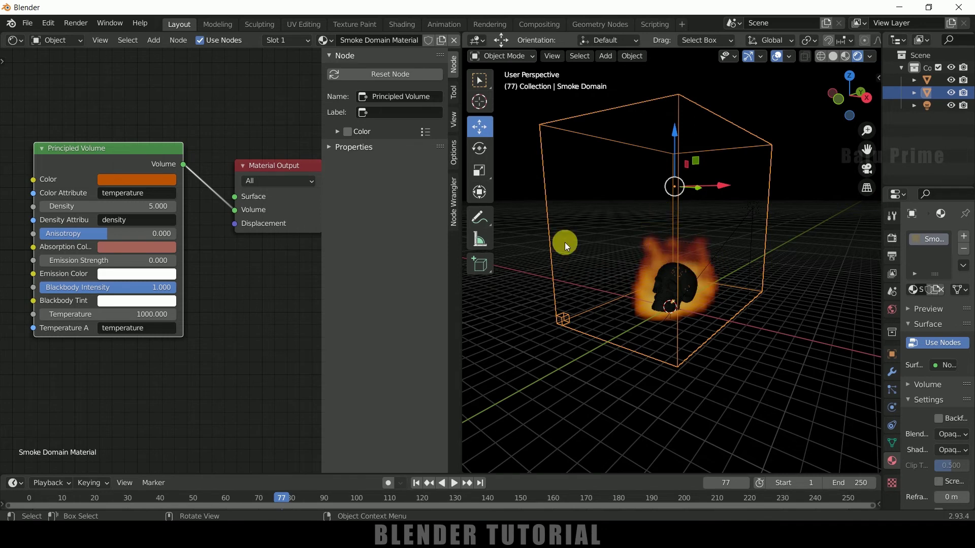
# Step: Set the Principled Volume Temperature to 1250, then try 1500
pyautogui.click(106, 316)
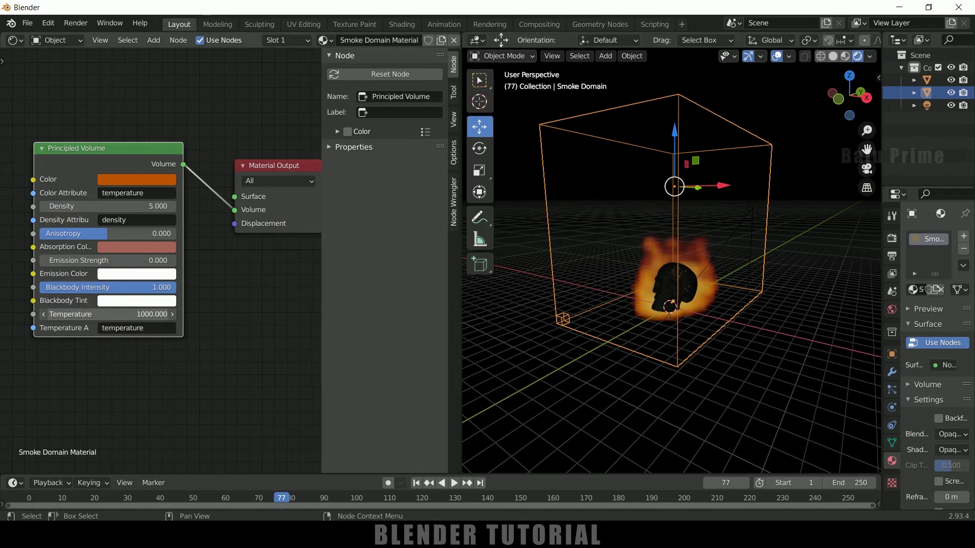
pyautogui.write('1250')
pyautogui.press('Return')
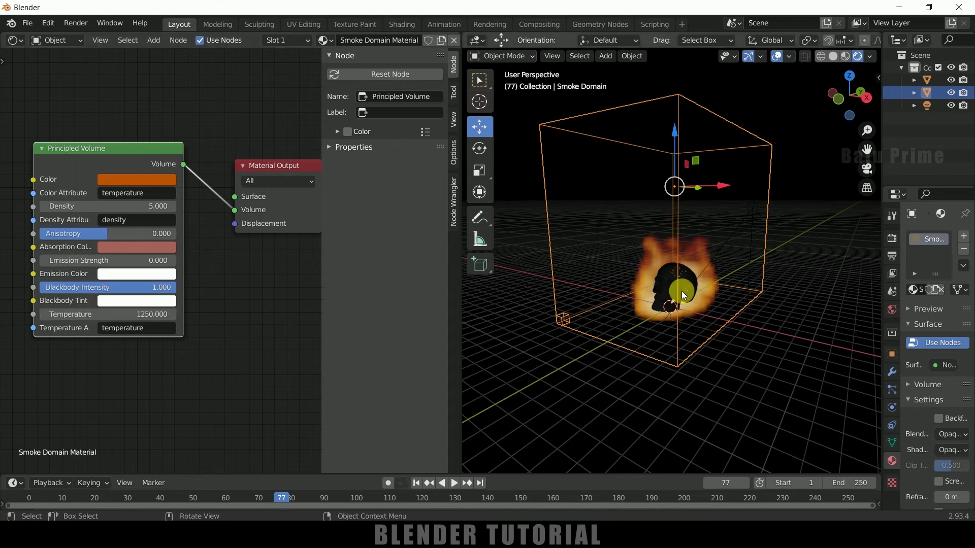
pyautogui.click(138, 315)
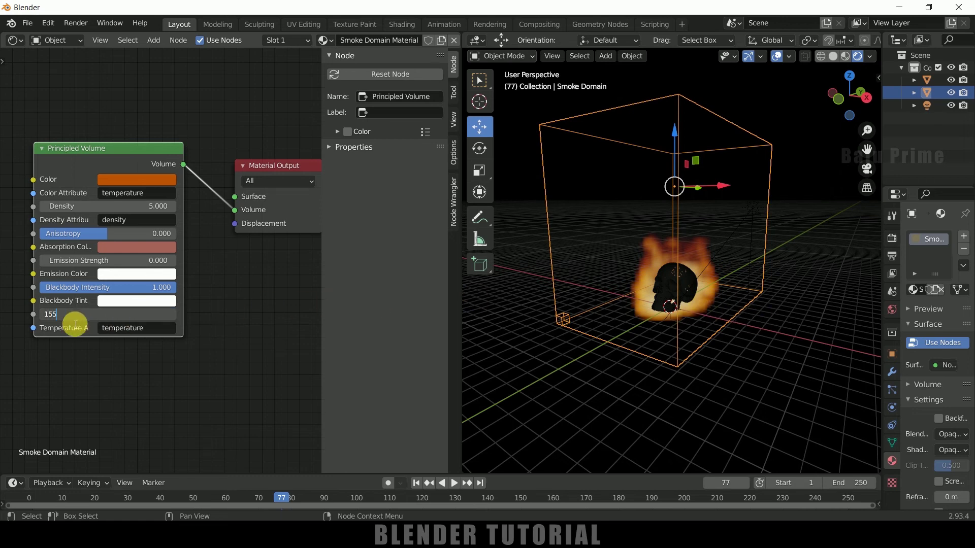
pyautogui.write('1500')
pyautogui.press('Return')
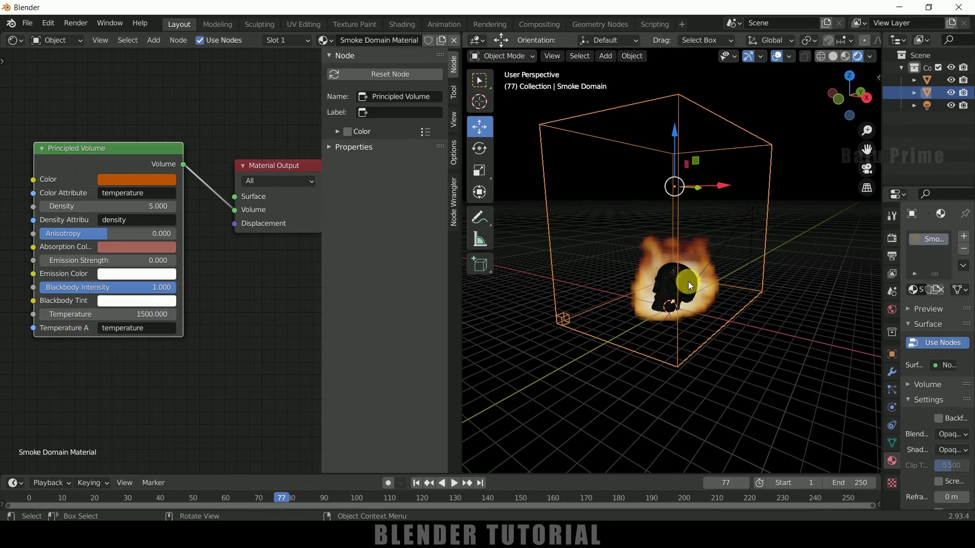
# Step: Return Temperature to 1250 and let the 3D view take over the node editor's area
pyautogui.click(98, 315)
pyautogui.write('12')
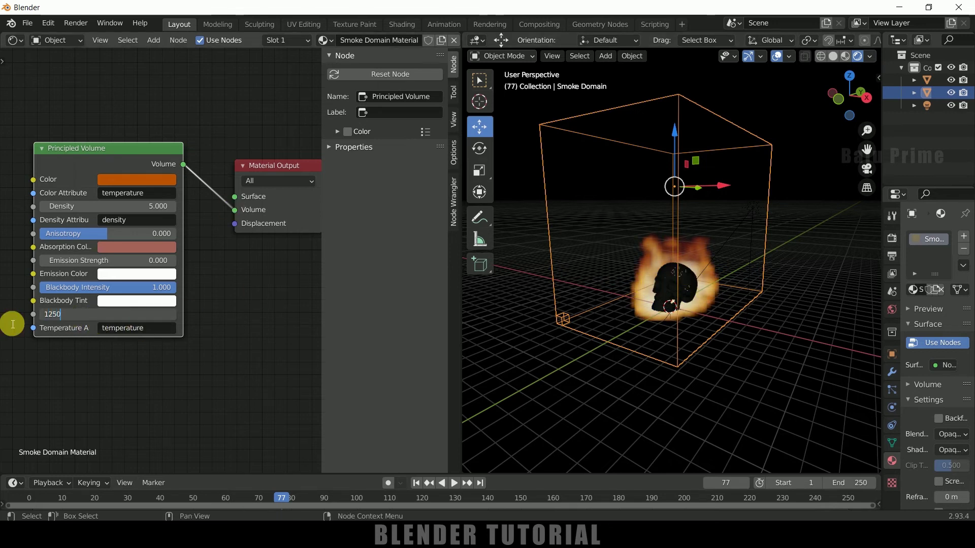
pyautogui.press('Return')
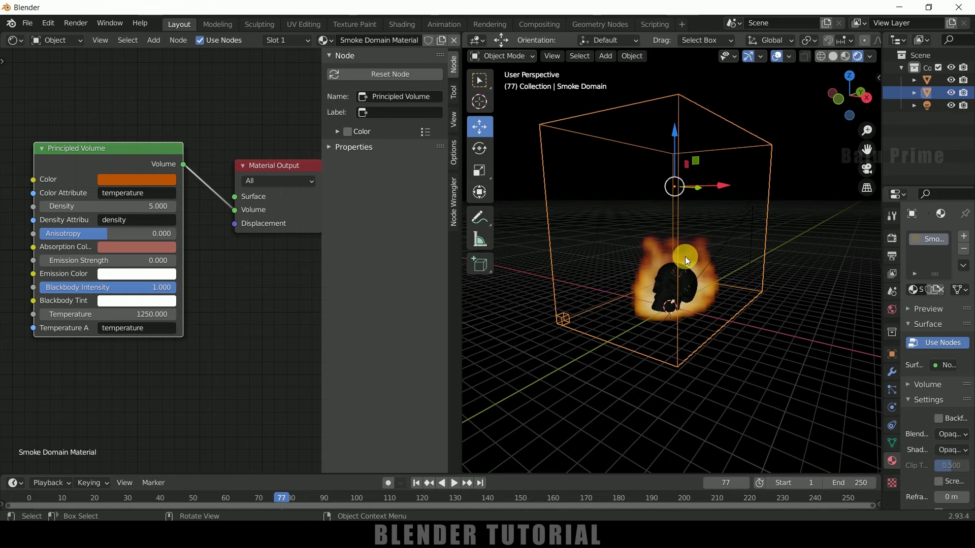
pyautogui.moveTo(463, 38); pyautogui.dragTo(68, 215)
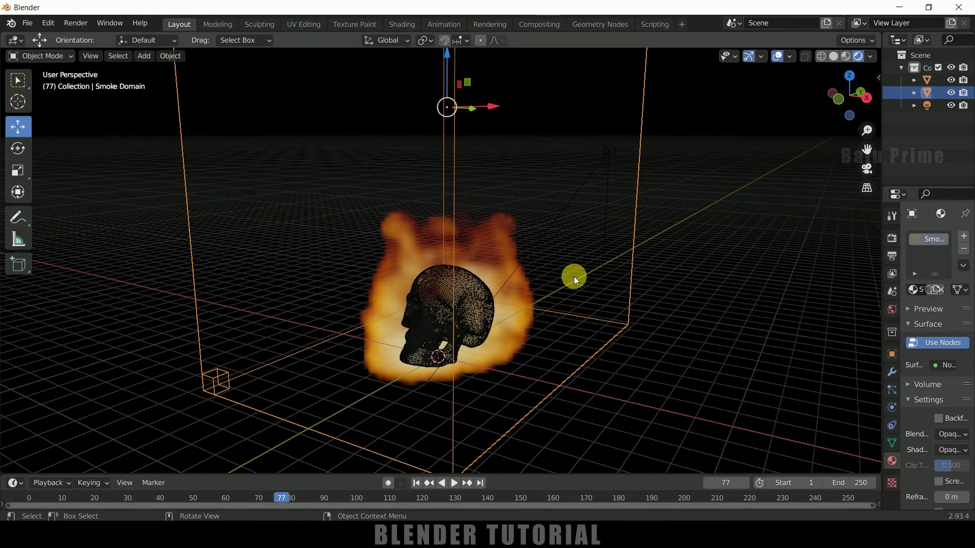
# Step: Widen the outliner and properties column, undoing a stray click
pyautogui.moveTo(883, 305); pyautogui.dragTo(717, 294)
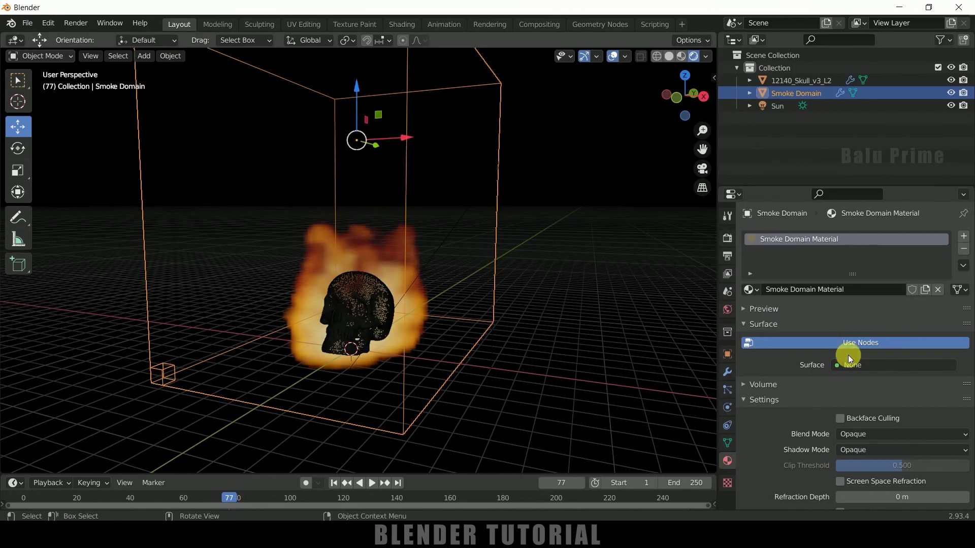
pyautogui.click(493, 264)
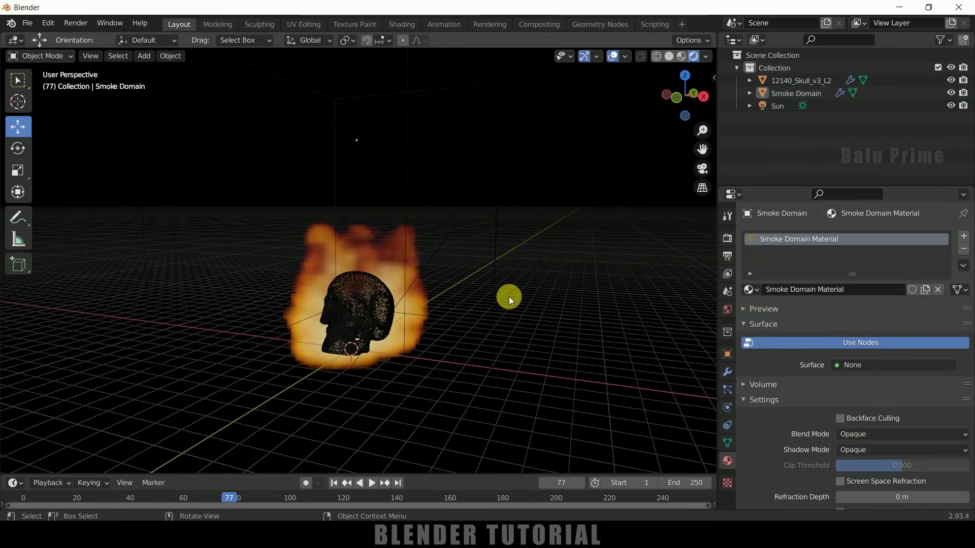
pyautogui.hotkey('ctrl', 'z')
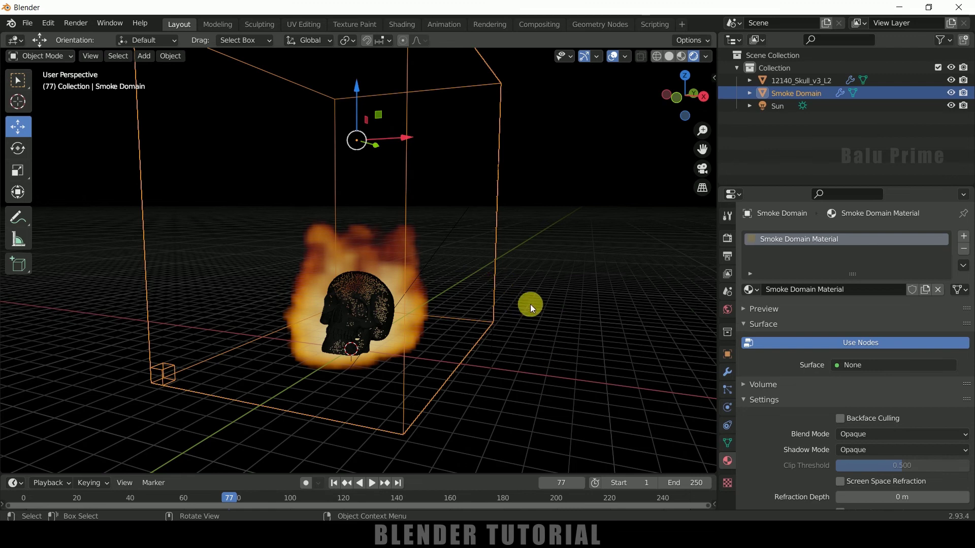
# Step: Free All of the Smoke Domain's baked fluid cache and return to frame 1
pyautogui.click(727, 406)
pyautogui.scroll(-5, 776, 401)
pyautogui.scroll(-10, 794, 399)
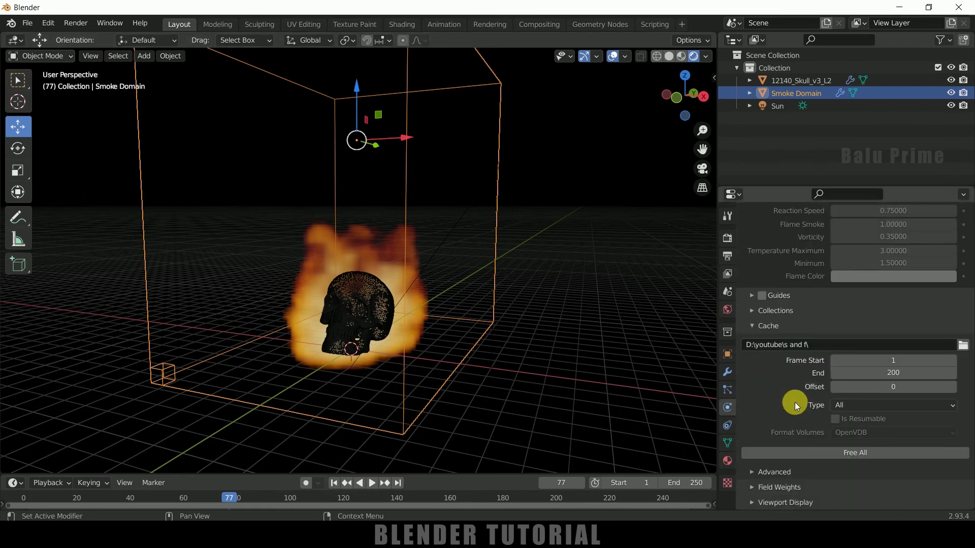
pyautogui.click(854, 452)
pyautogui.click(334, 483)
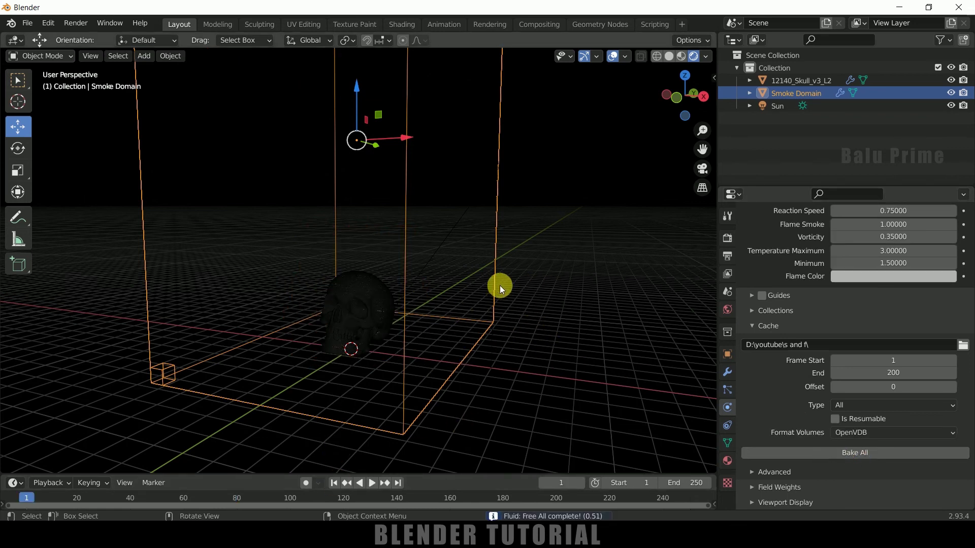
pyautogui.scroll(15, 822, 365)
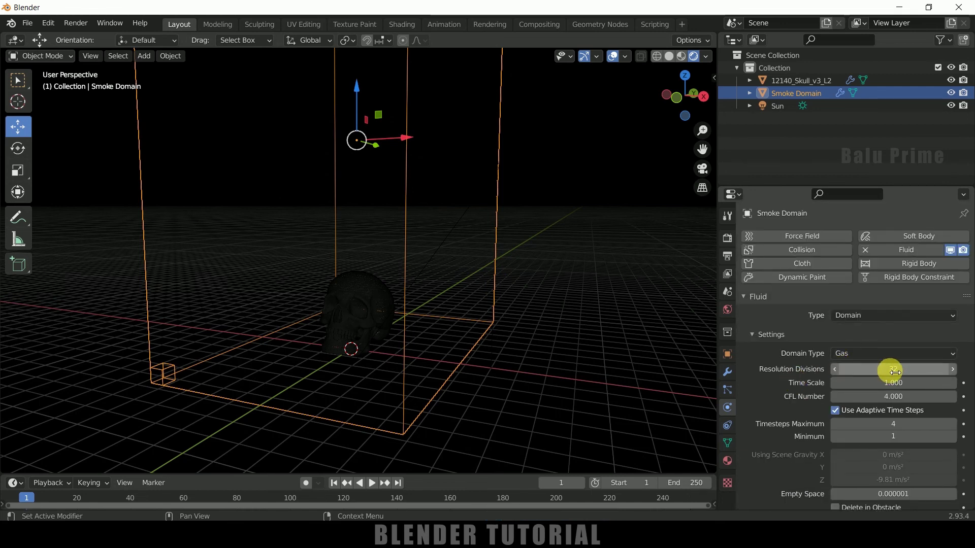
# Step: Change the Smoke Domain's Resolution Divisions from 32 to 128
pyautogui.click(894, 371)
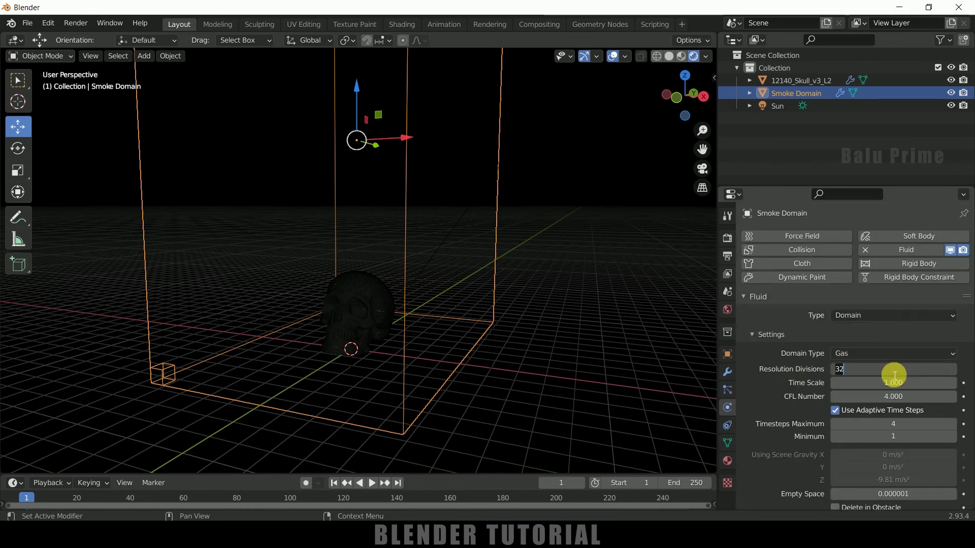
pyautogui.press('Return')
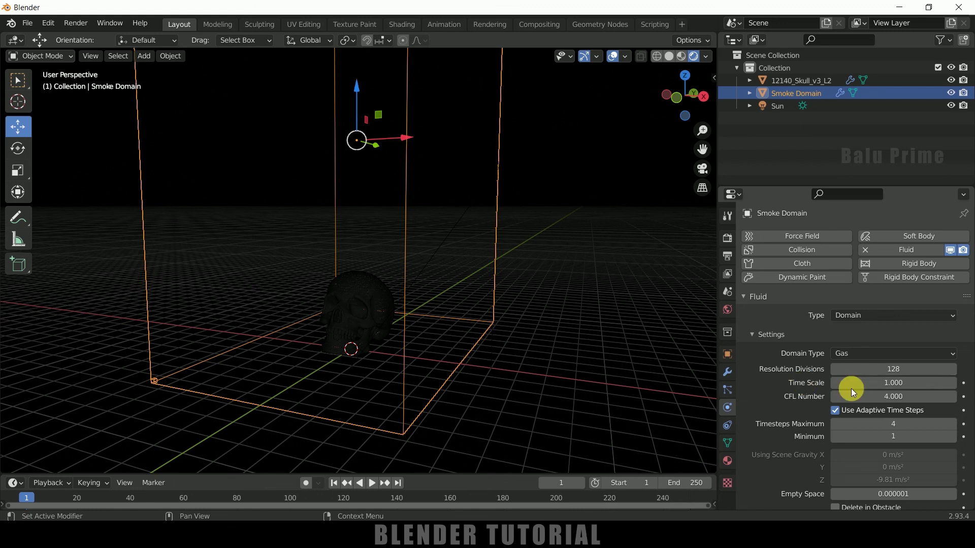
pyautogui.scroll(-15, 803, 391)
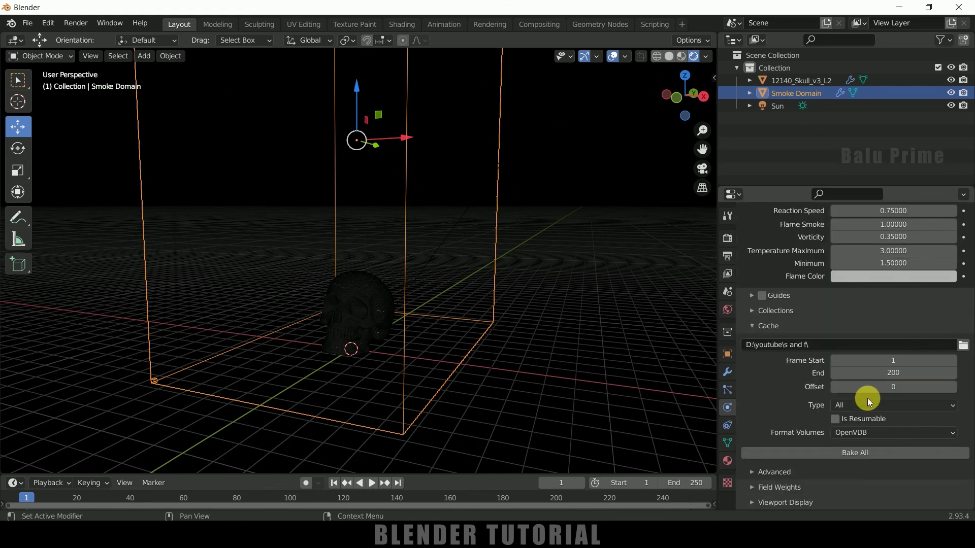
# Step: Run Bake All in the Cache section to re-bake the 128-resolution smoke domain
pyautogui.click(851, 453)
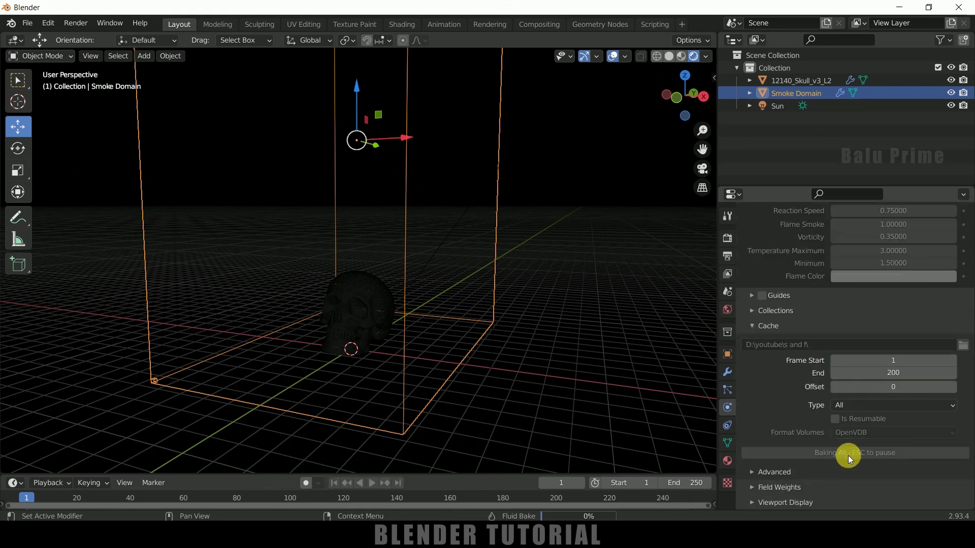